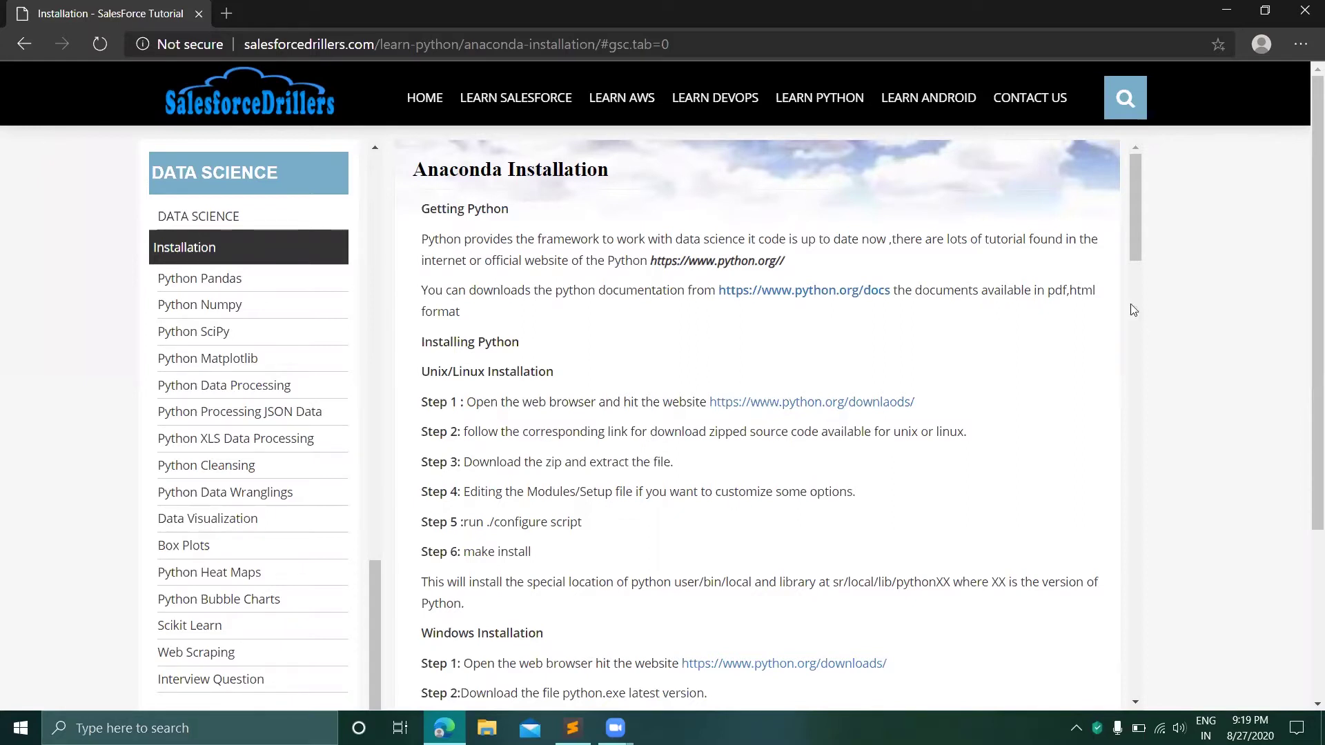
# Open the Installation page in the Data Science section of the Learn Python tutorials.
pyautogui.click(840, 108)
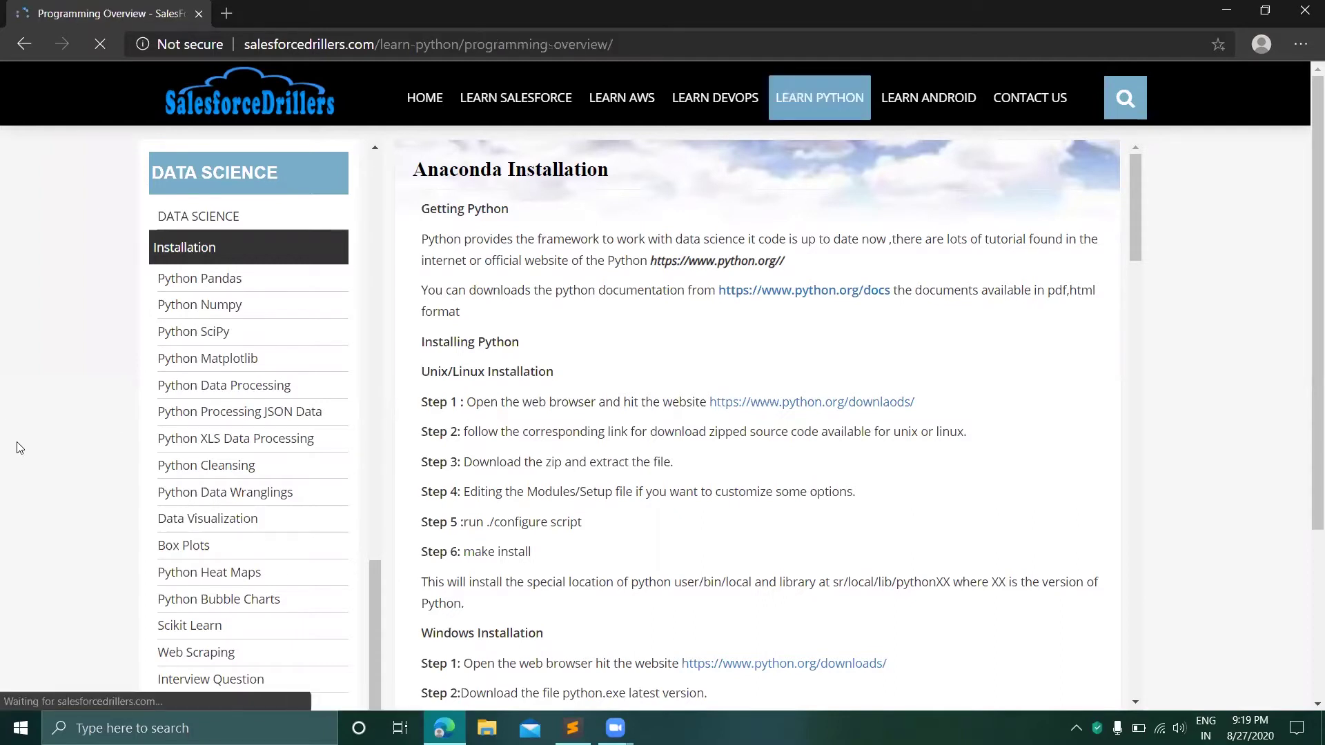
pyautogui.scroll(-10, 178, 399)
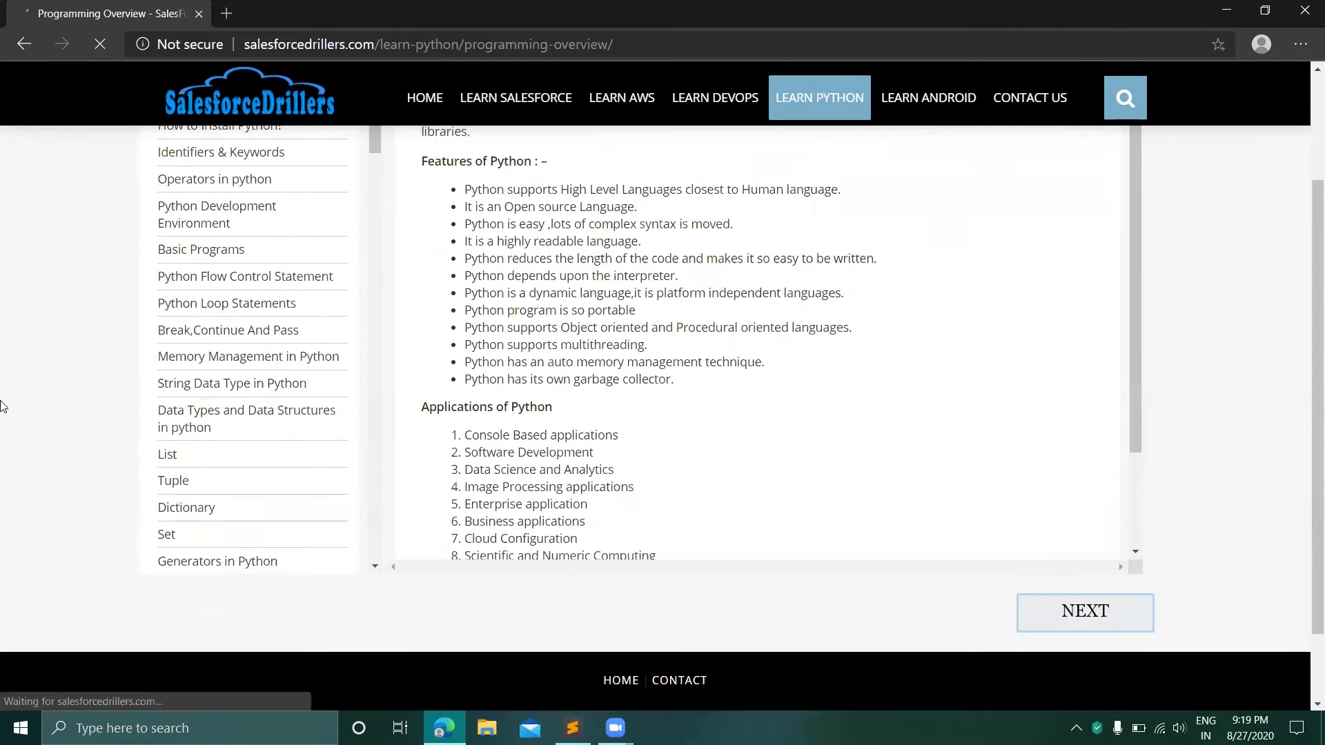
pyautogui.scroll(-15, 178, 398)
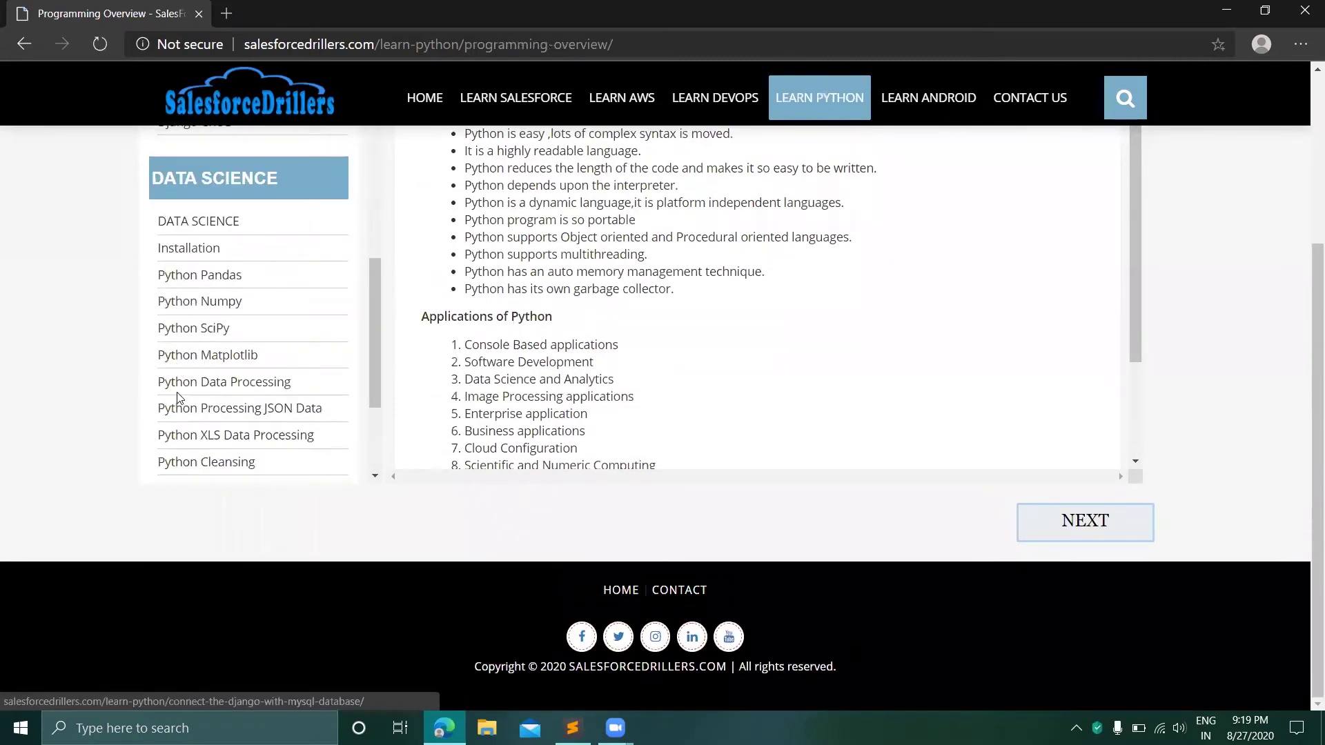
pyautogui.click(192, 250)
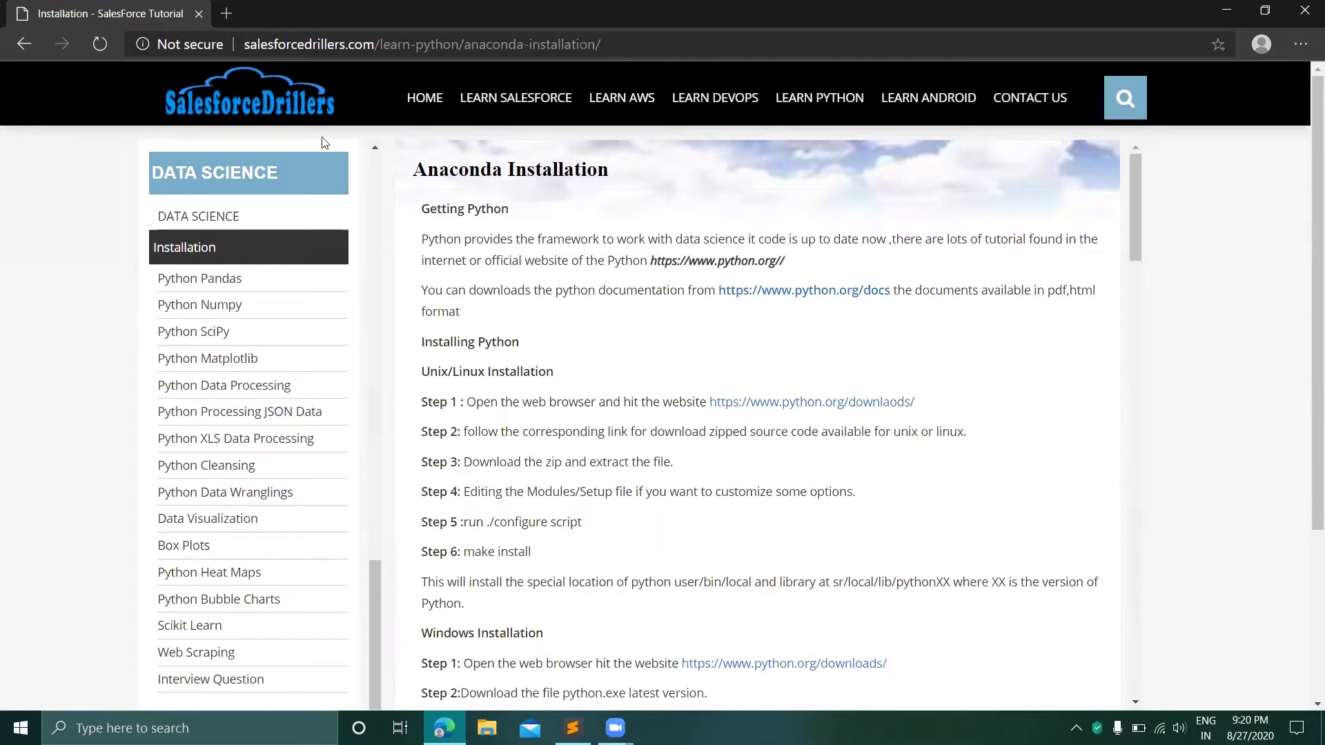
# Search for "google colab" in a new browser tab and open its Welcome To Colaboratory notebook.
pyautogui.click(232, 21)
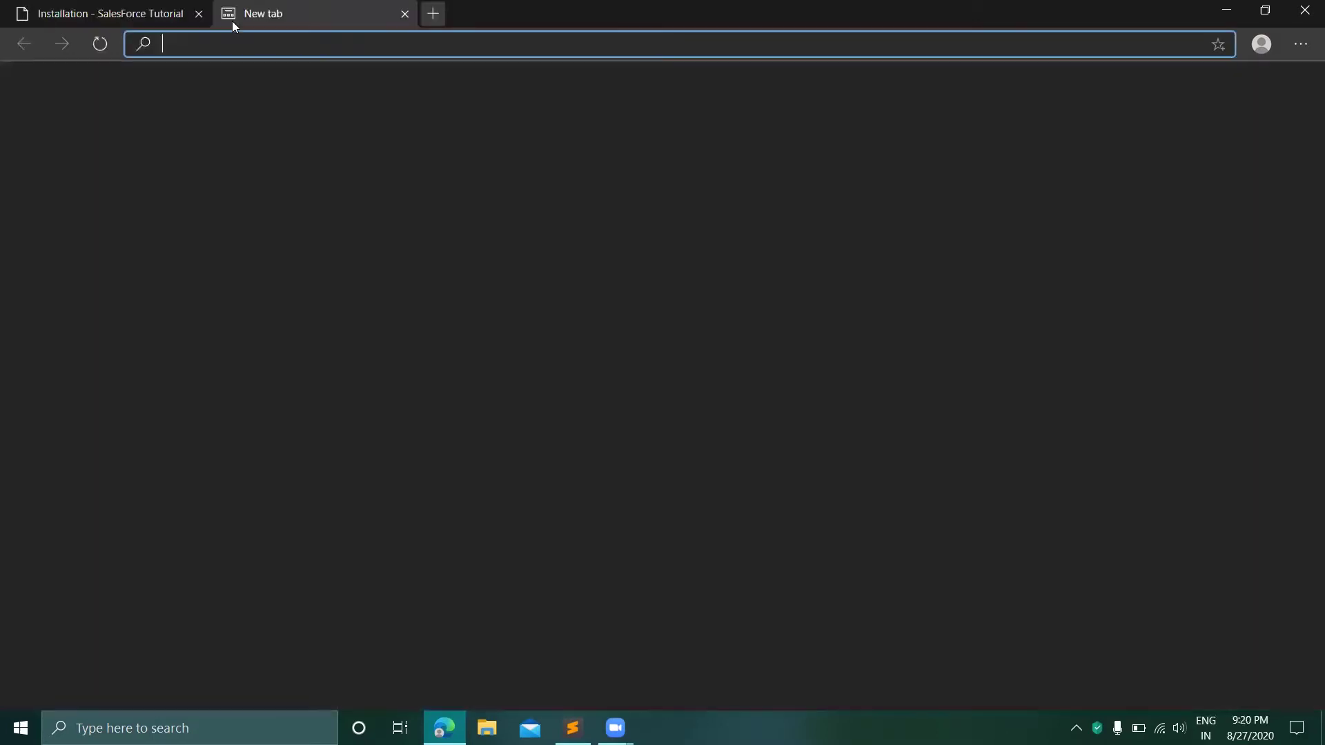
pyautogui.write('google colab')
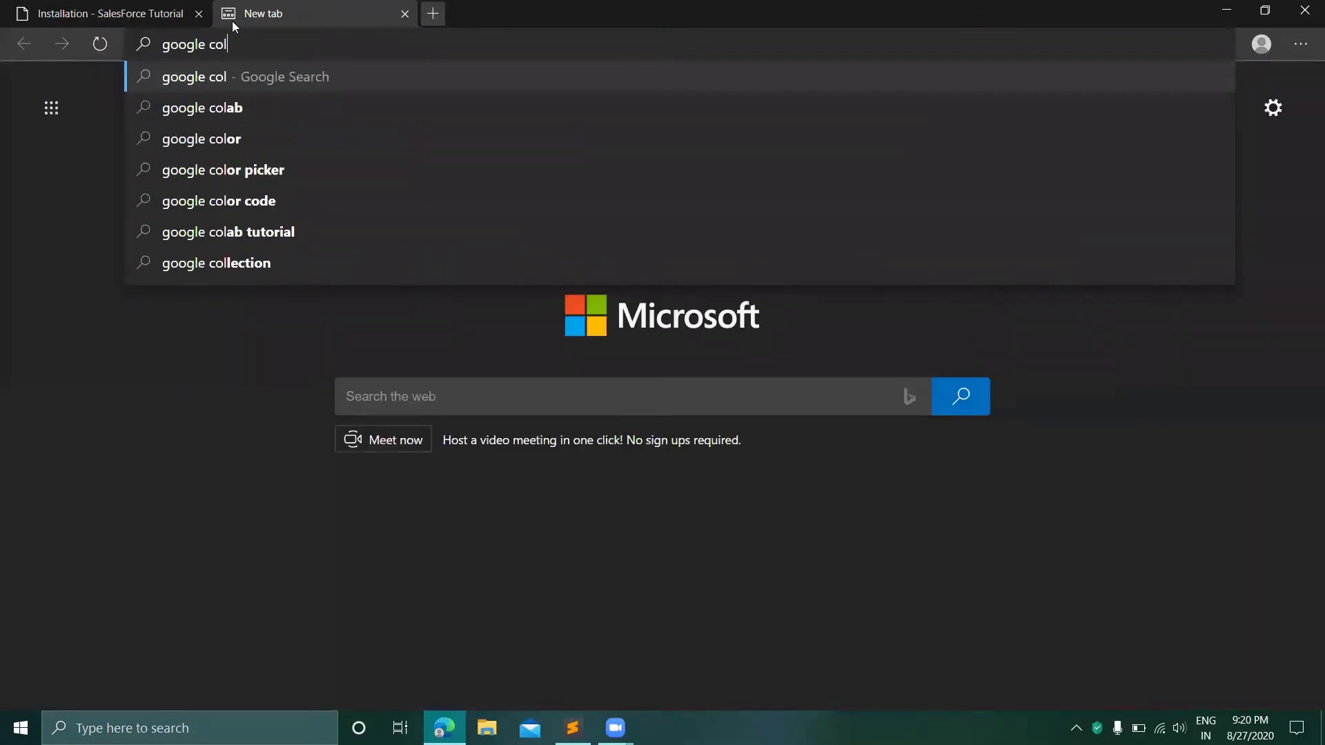
pyautogui.press('Return')
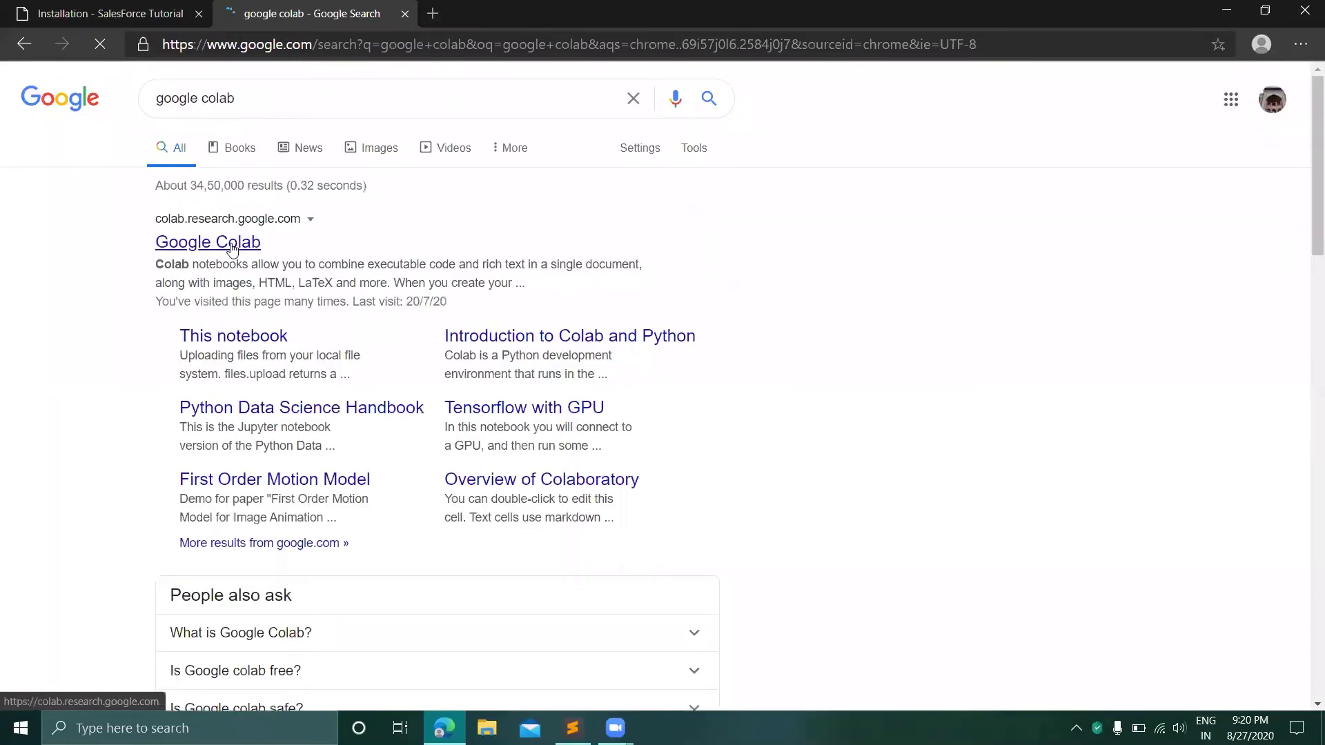
pyautogui.click(232, 250)
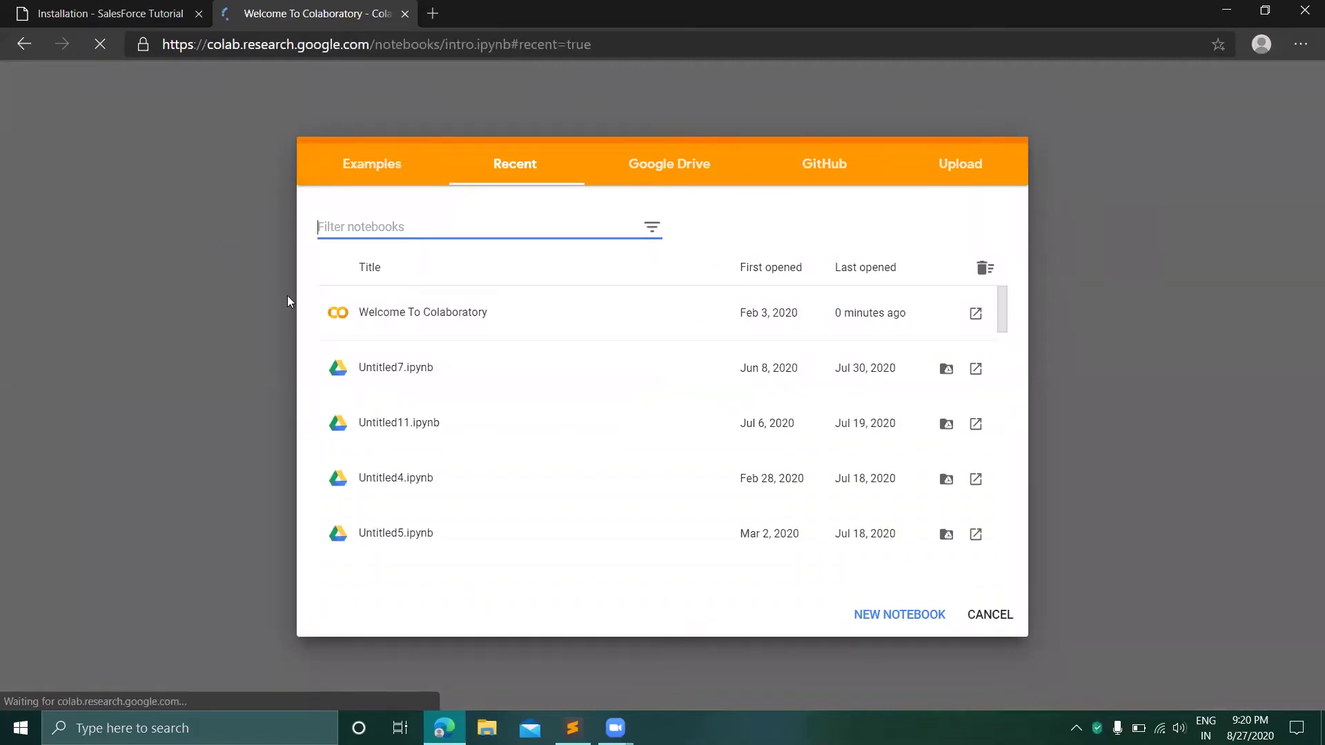
pyautogui.click(409, 314)
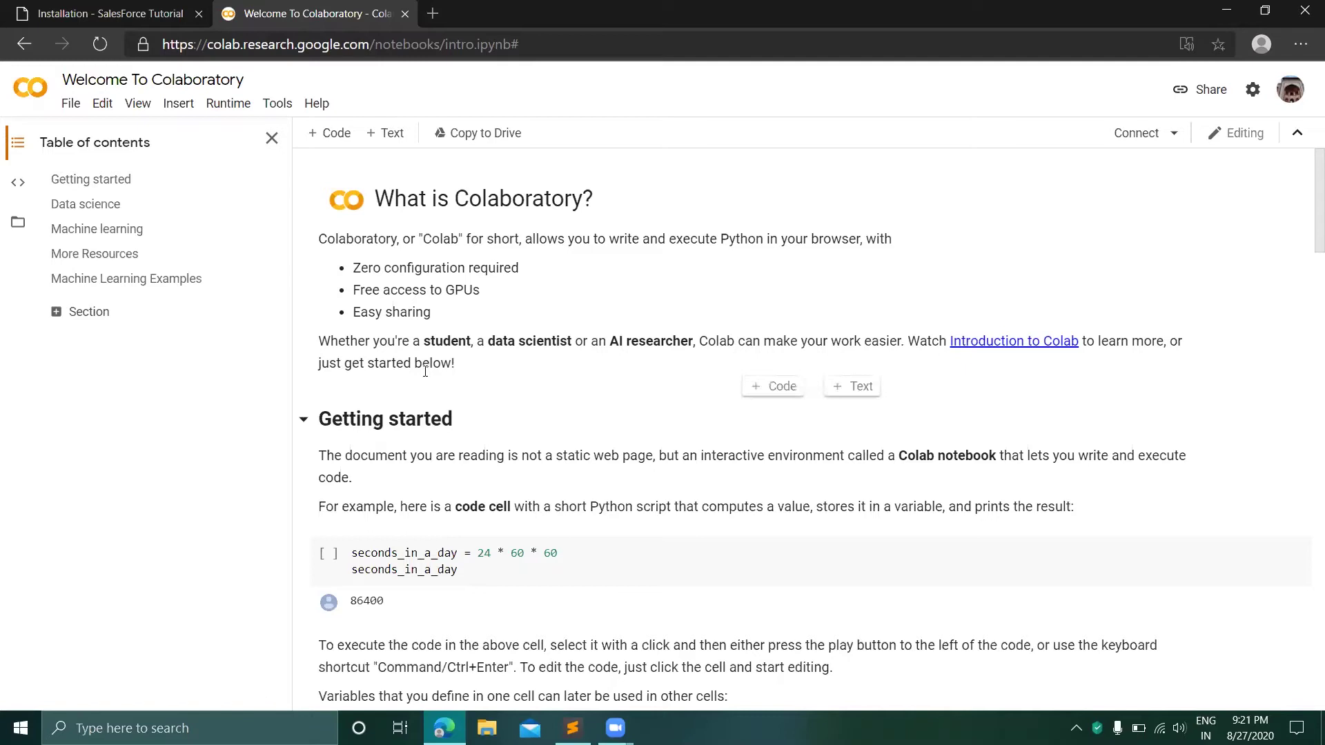
# Look over the Getting started section and create a new Colab notebook.
pyautogui.scroll(-9, 317, 541)
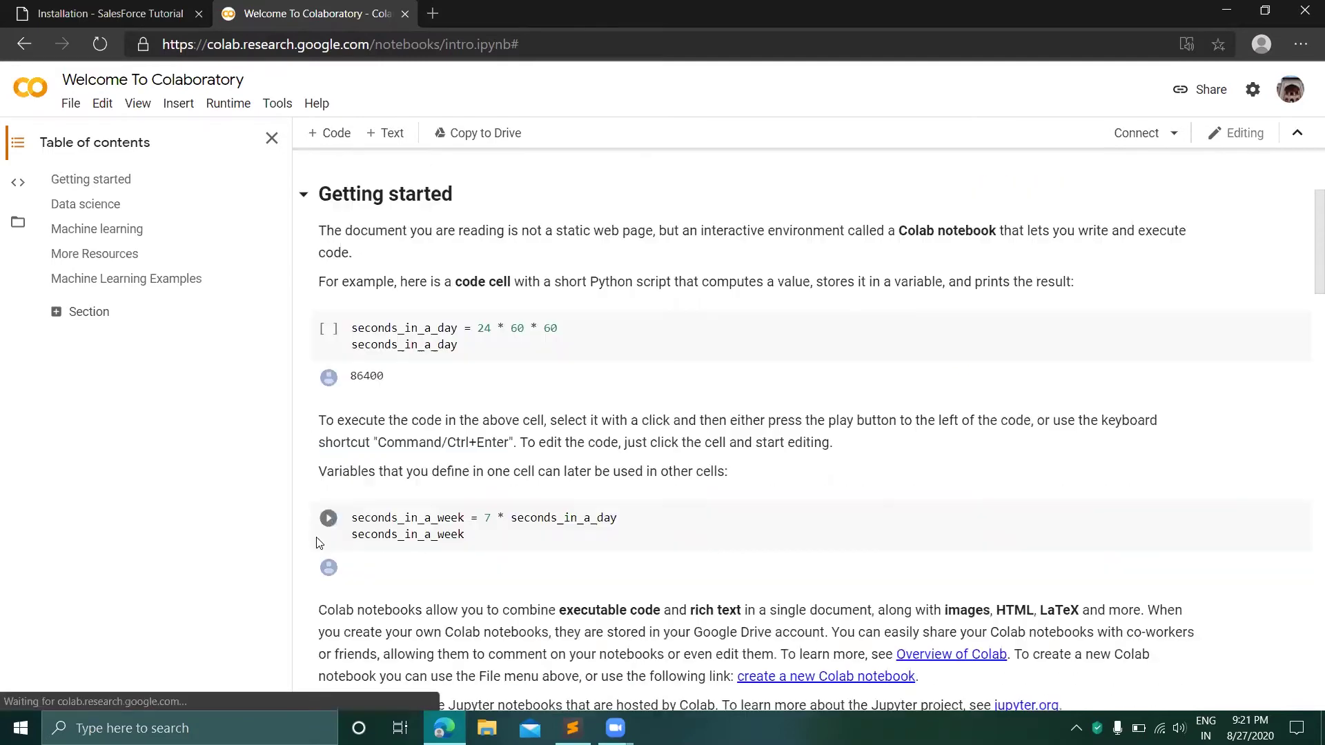
pyautogui.scroll(9, 317, 541)
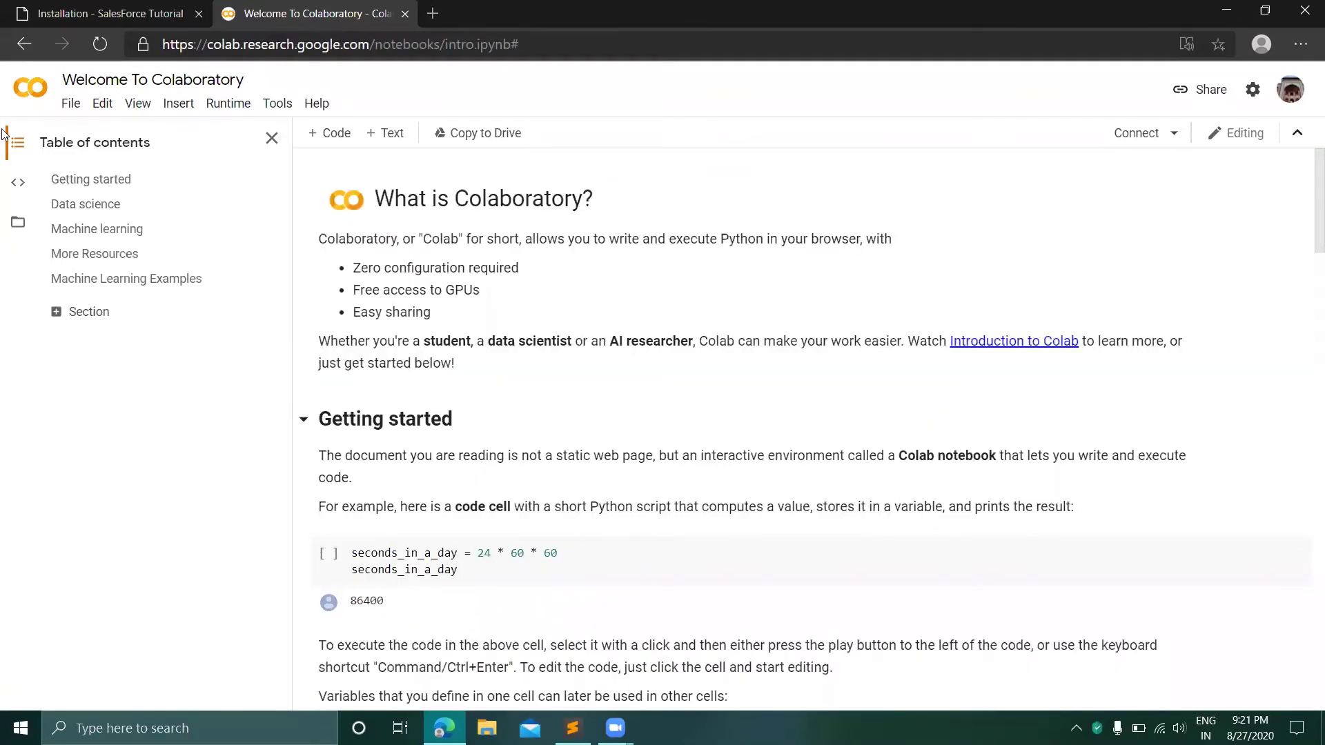
pyautogui.click(71, 104)
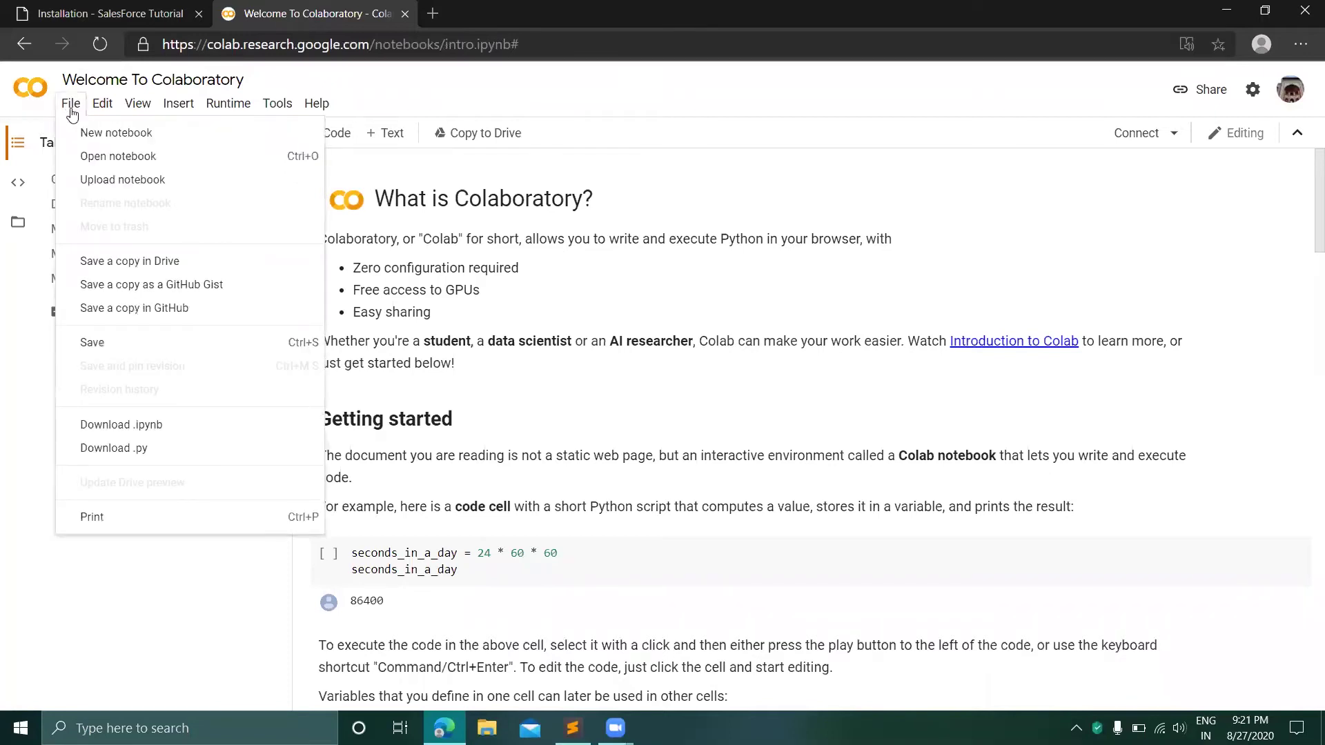
pyautogui.click(89, 134)
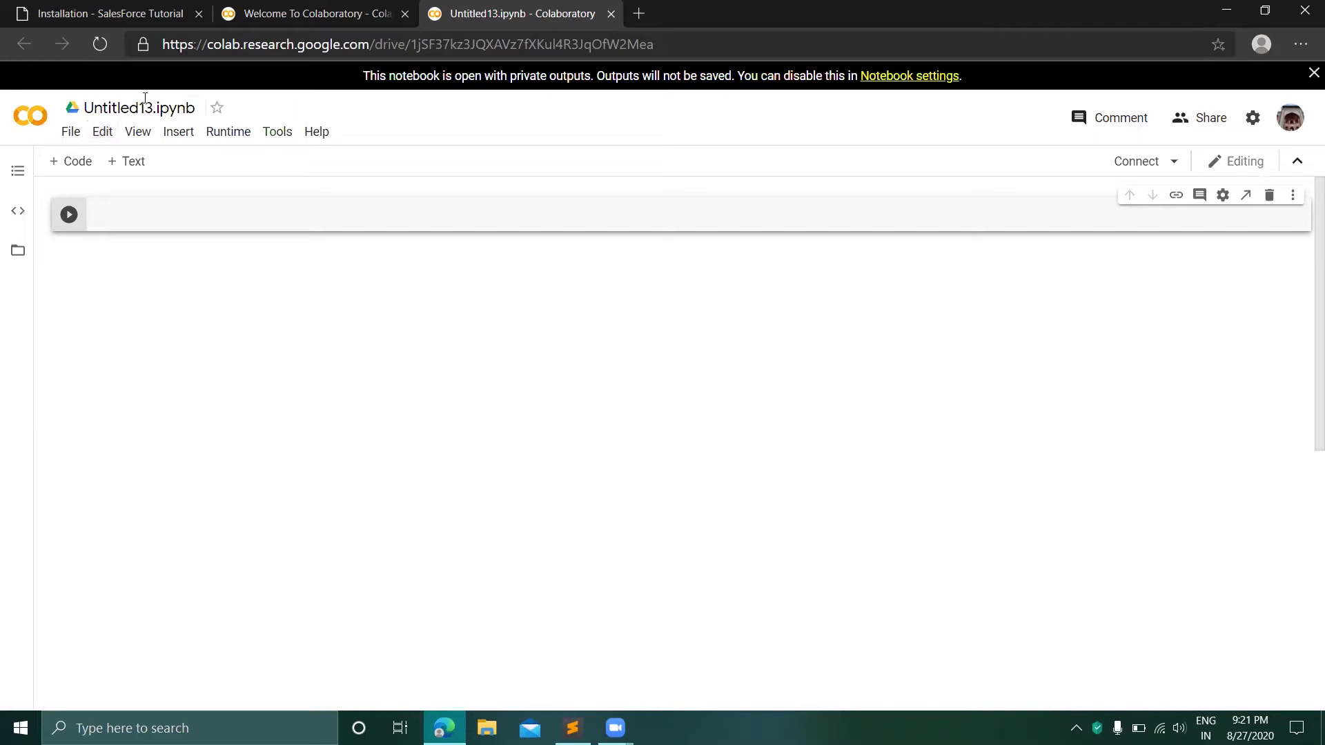
# Write print("Hello ") in the first code cell, run it and highlight its output.
pyautogui.write('print')
pyautogui.press('Return')
pyautogui.write('(')
pyautogui.press('BackSpace')
pyautogui.press('BackSpace')
pyautogui.write('("Hello i')
pyautogui.press('BackSpace')
pyautogui.click(70, 214)
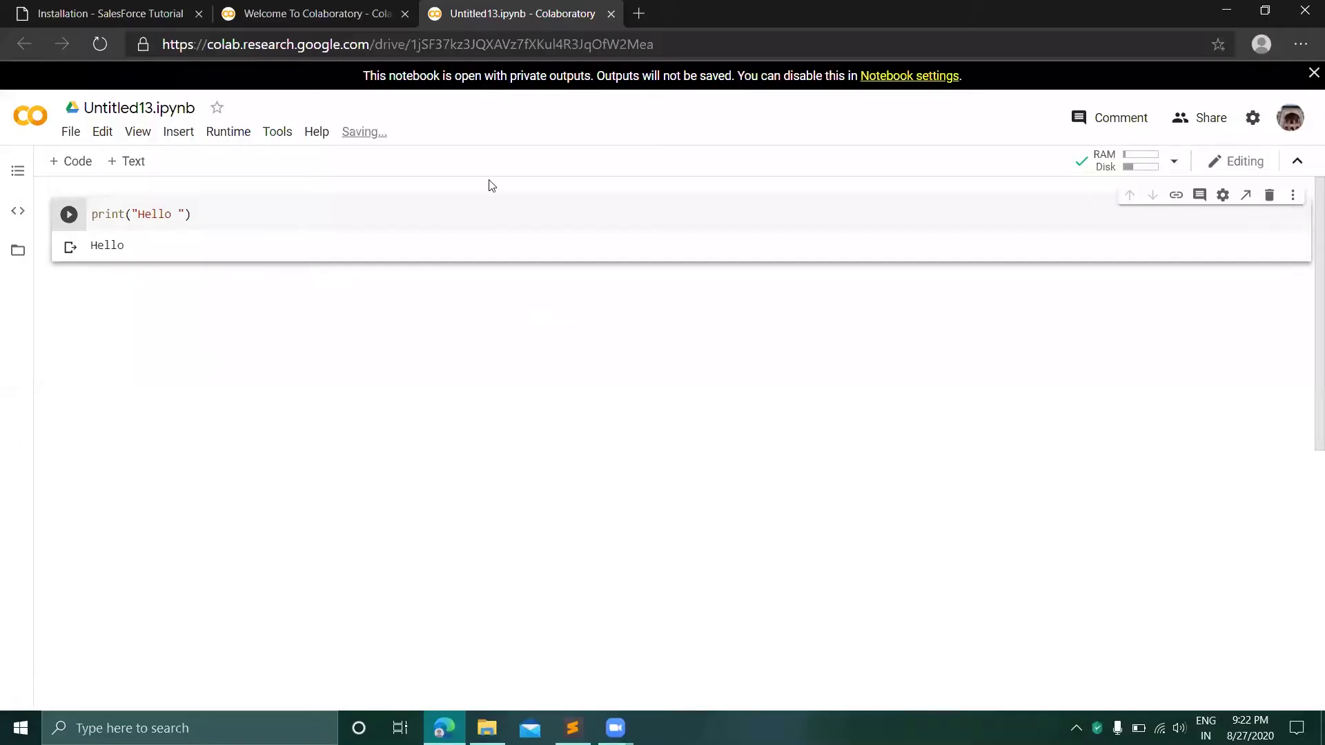
pyautogui.moveTo(168, 248); pyautogui.dragTo(72, 249)
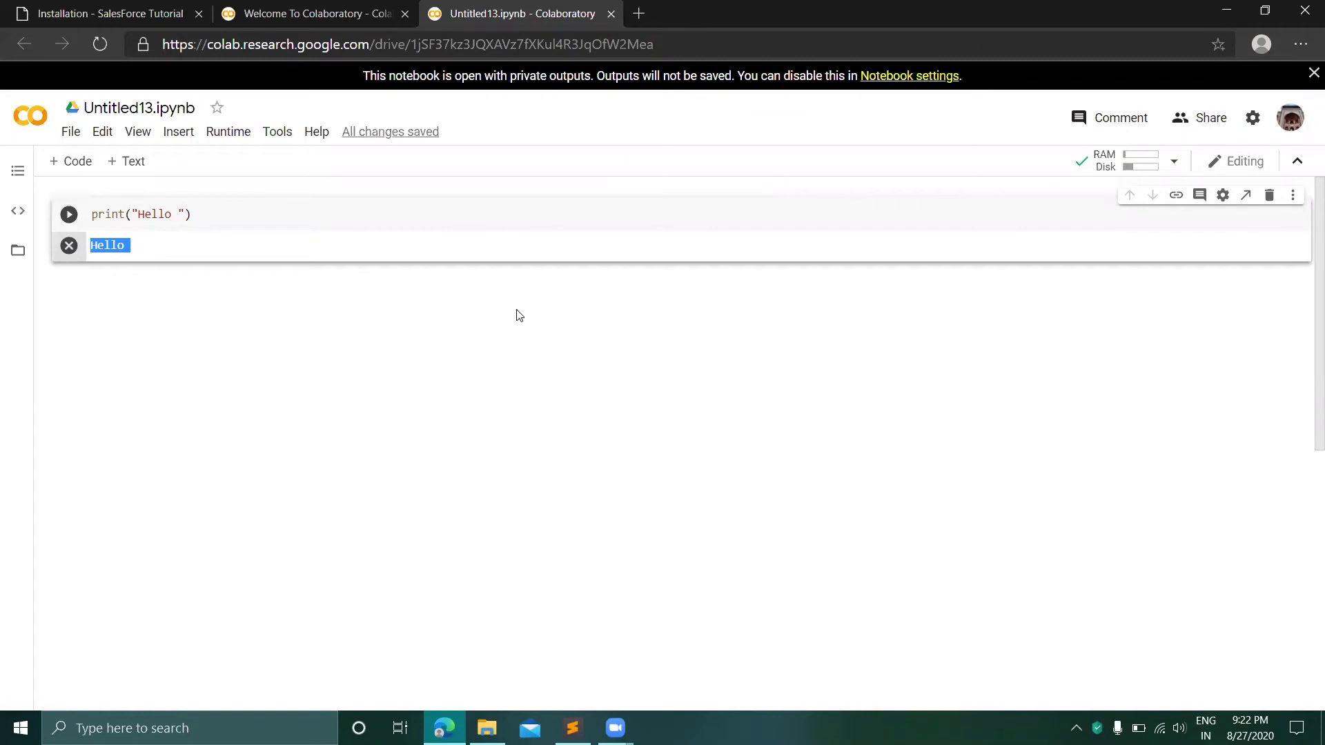
# Switch to Google Chrome, search for "downoad anaconda" and open the Anaconda Individual Edition page.
pyautogui.press('super+d')
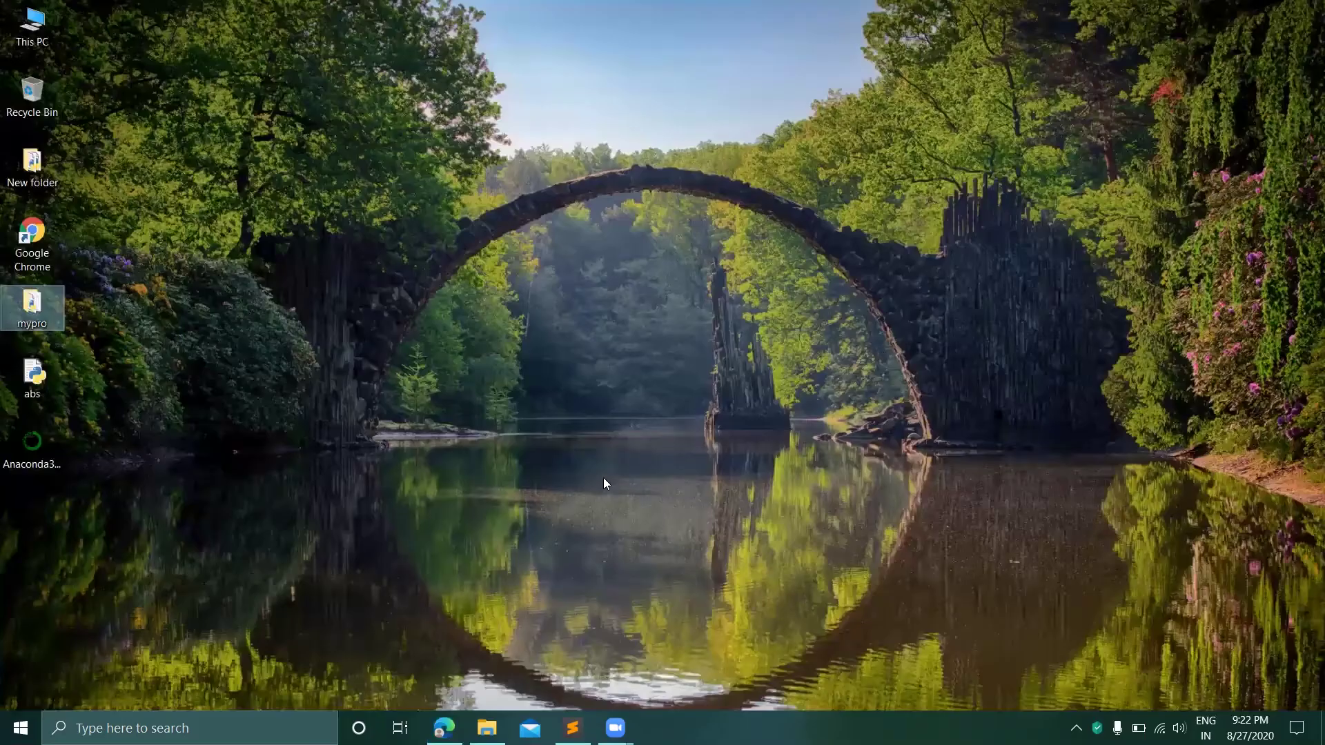
pyautogui.click(46, 236)
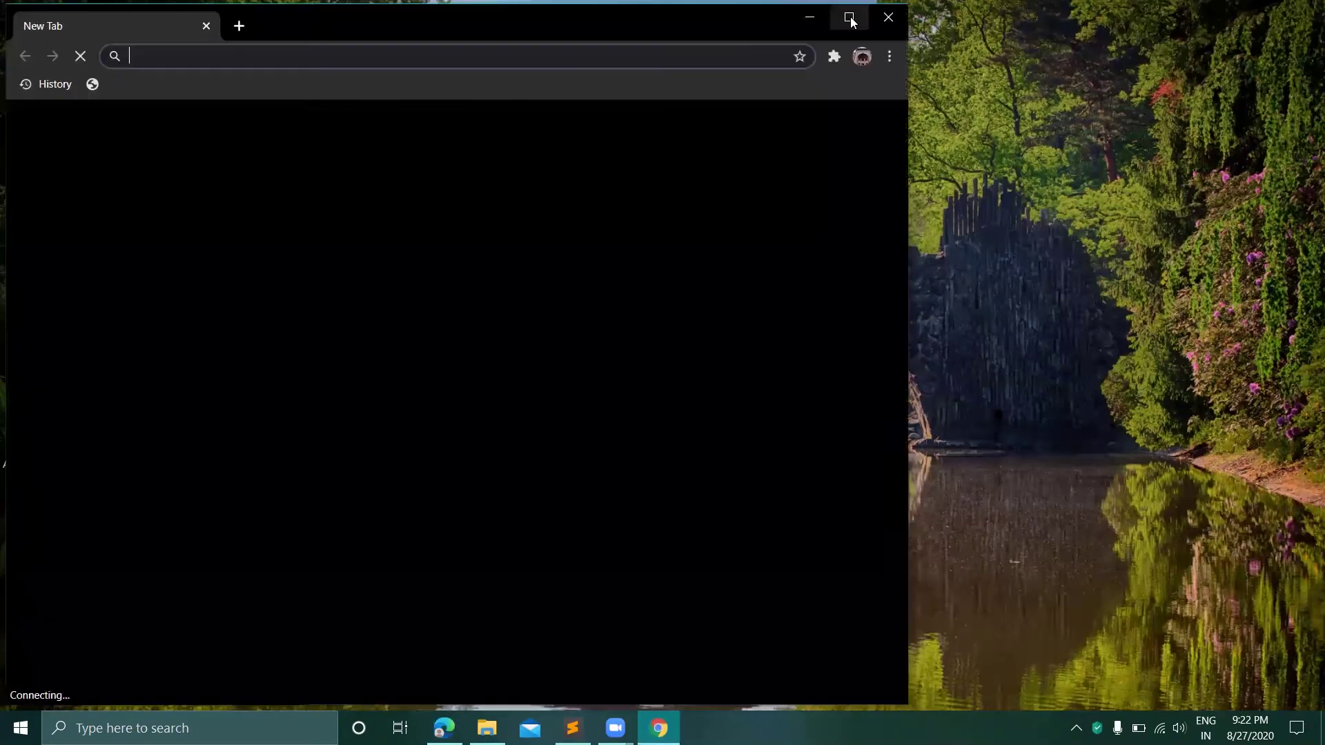
pyautogui.click(851, 21)
pyautogui.write('downoad anaconda')
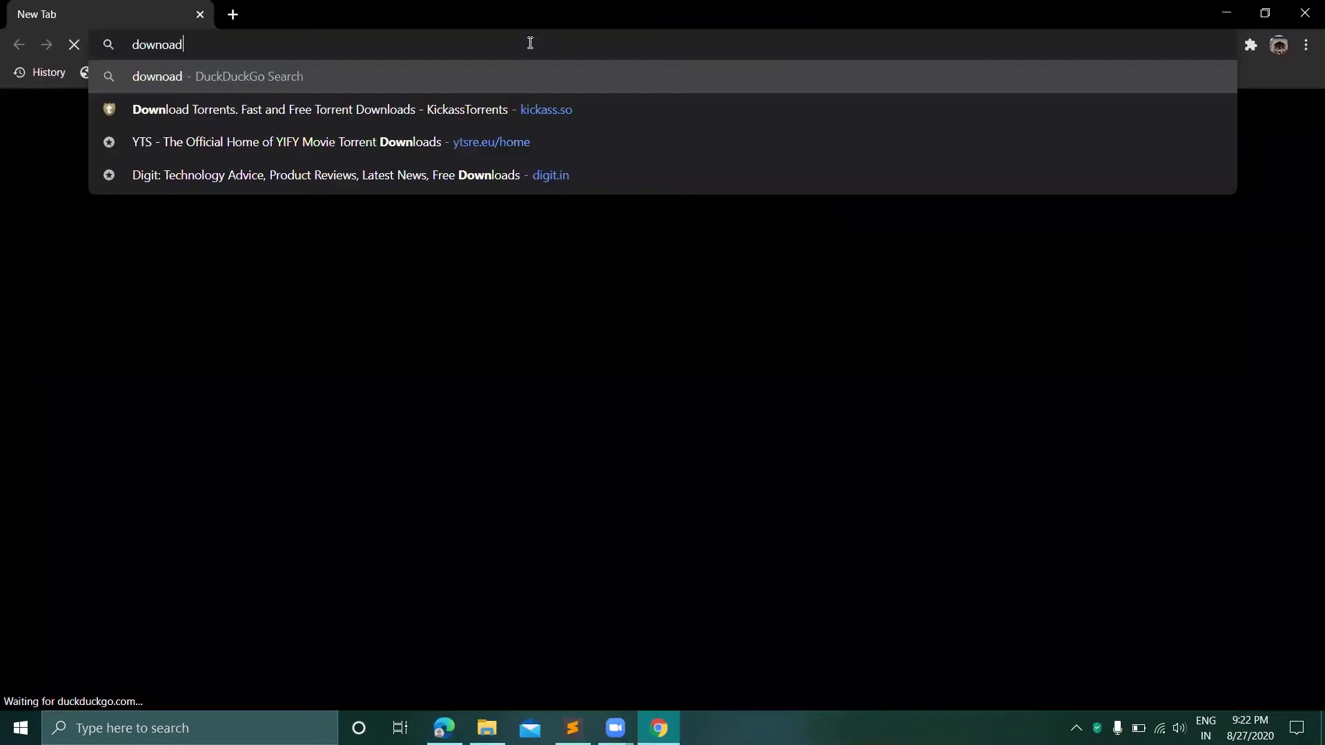
pyautogui.press('Return')
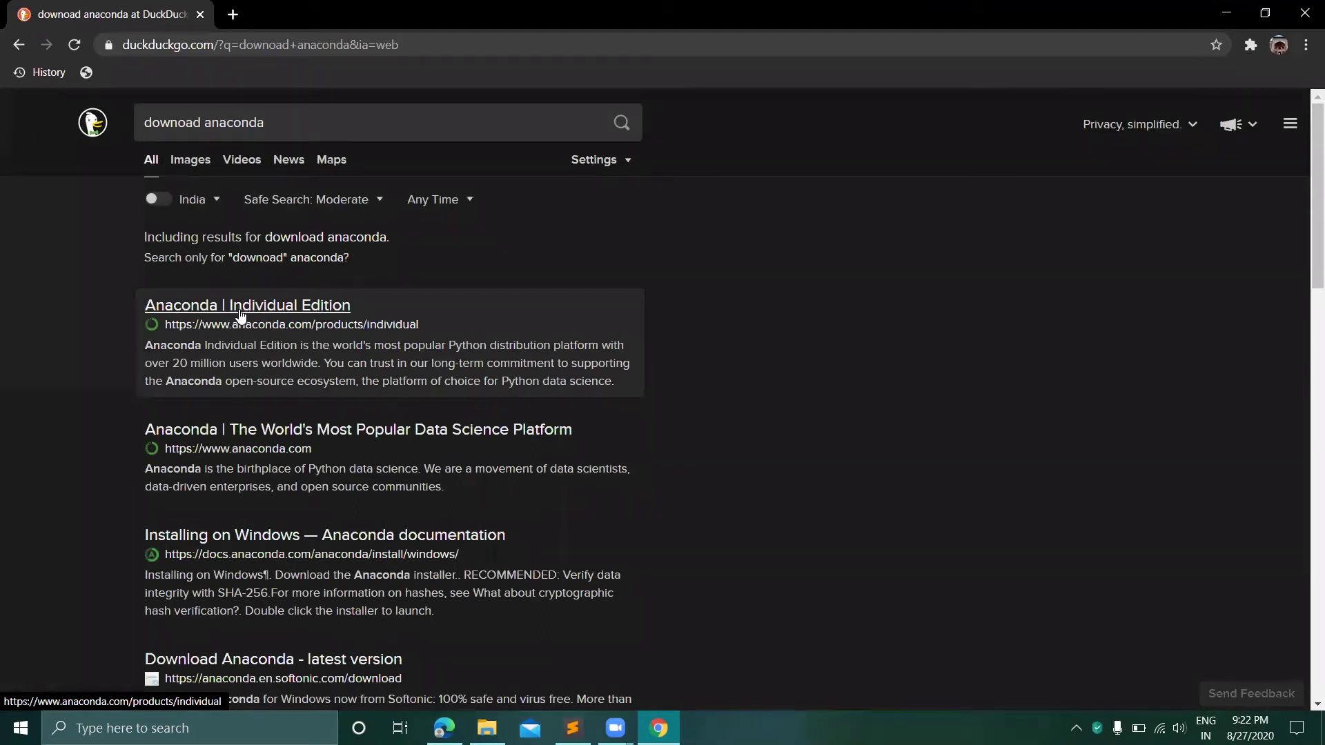
pyautogui.click(239, 312)
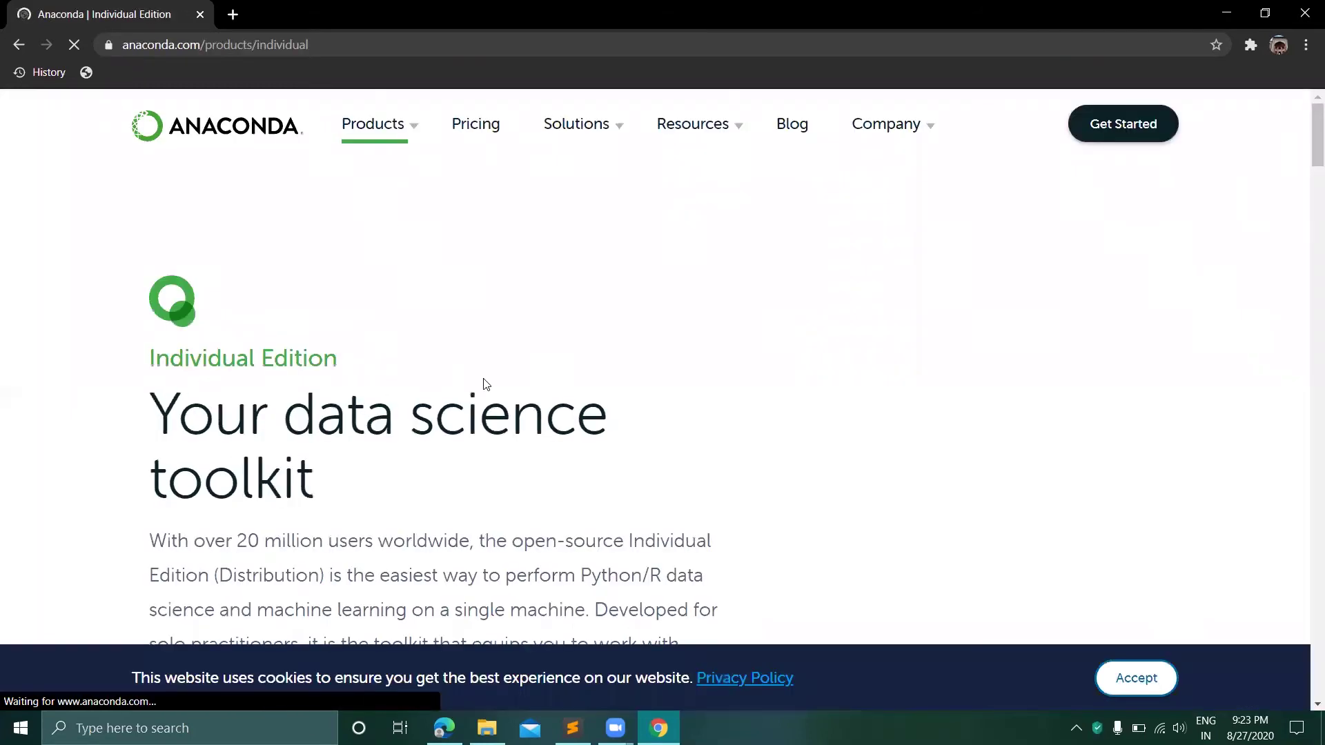
# Start downloading the Windows 64-Bit Graphical Installer for Python 3.8 from the Anaconda page, and cancel the download.
pyautogui.scroll(-7, 486, 385)
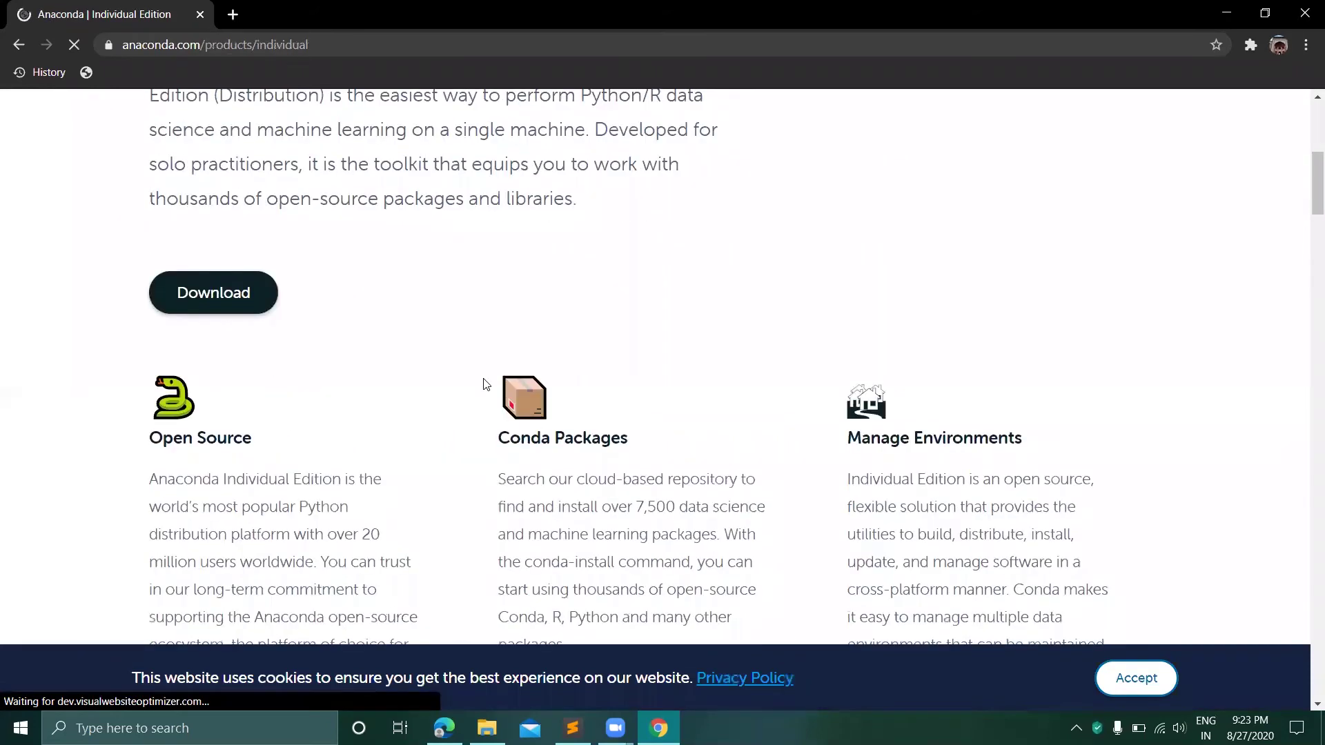
pyautogui.scroll(-5, 486, 384)
pyautogui.scroll(-5, 486, 384)
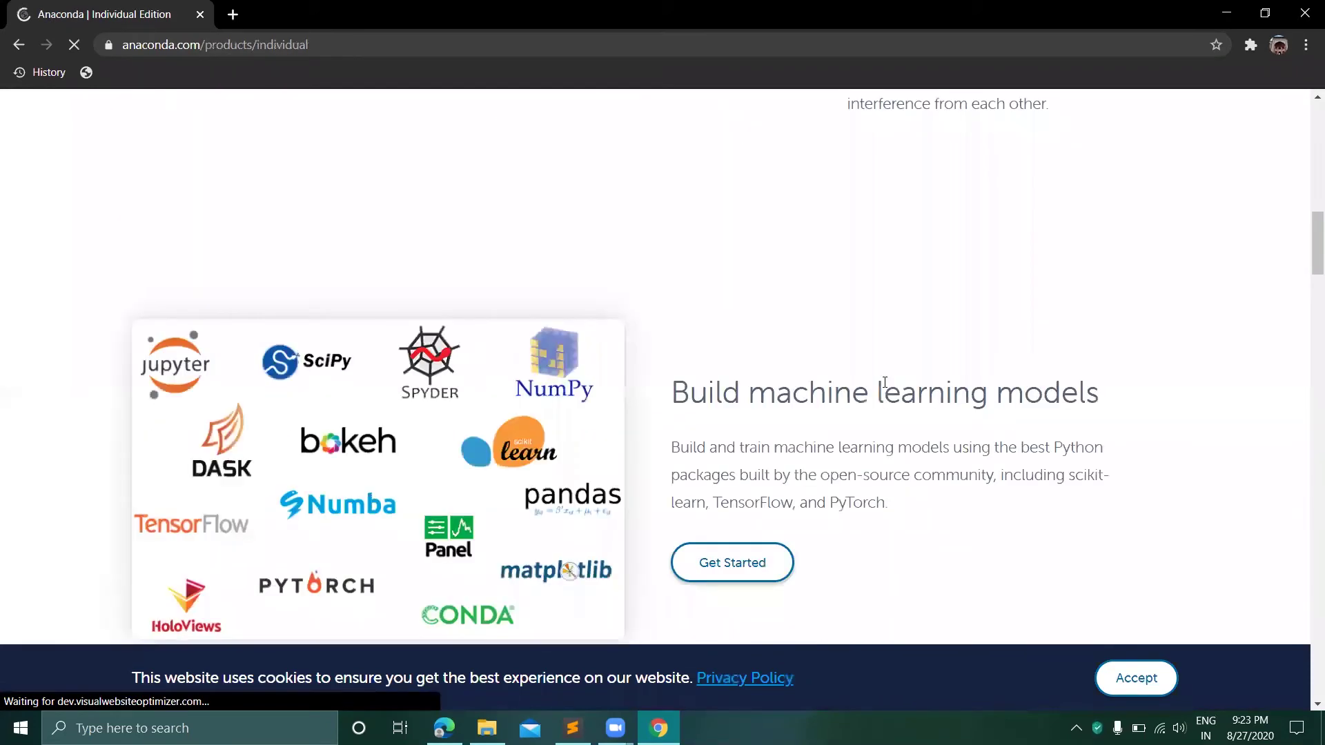
pyautogui.scroll(-12, 884, 385)
pyautogui.scroll(-14, 885, 387)
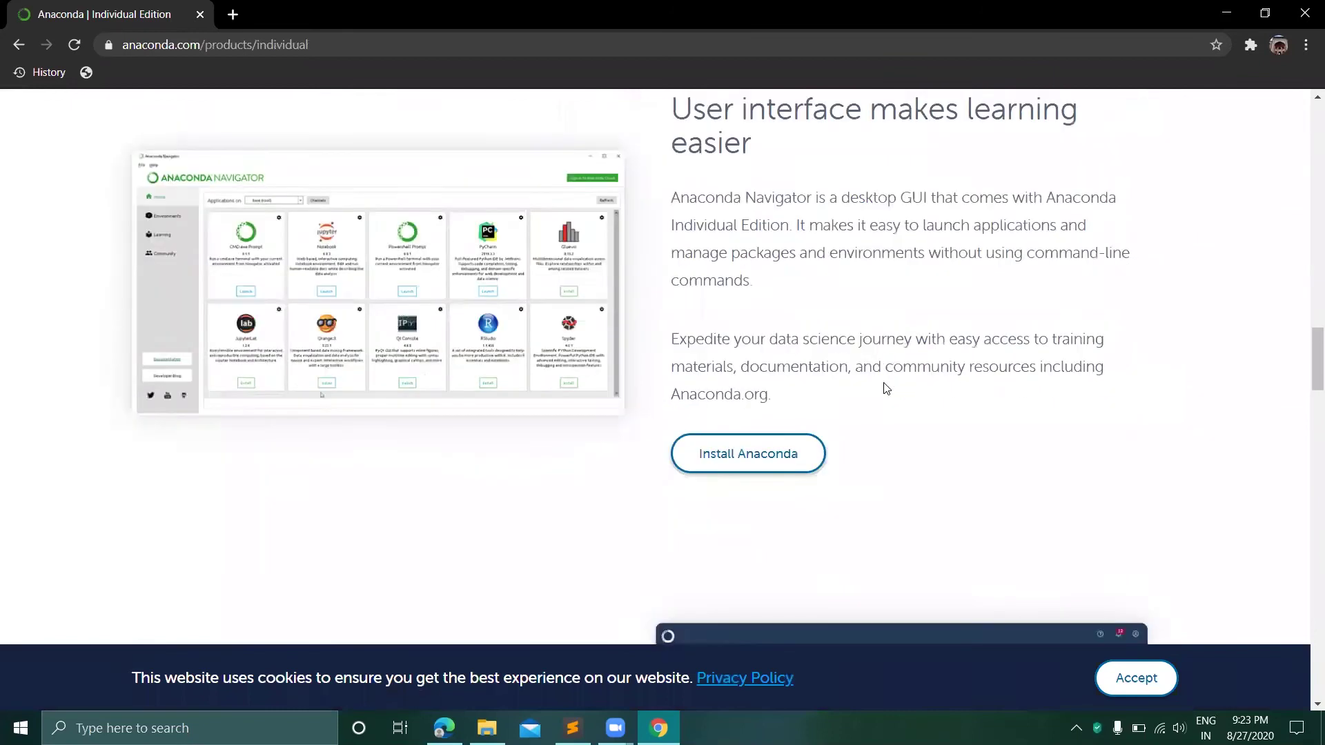
pyautogui.scroll(-20, 885, 388)
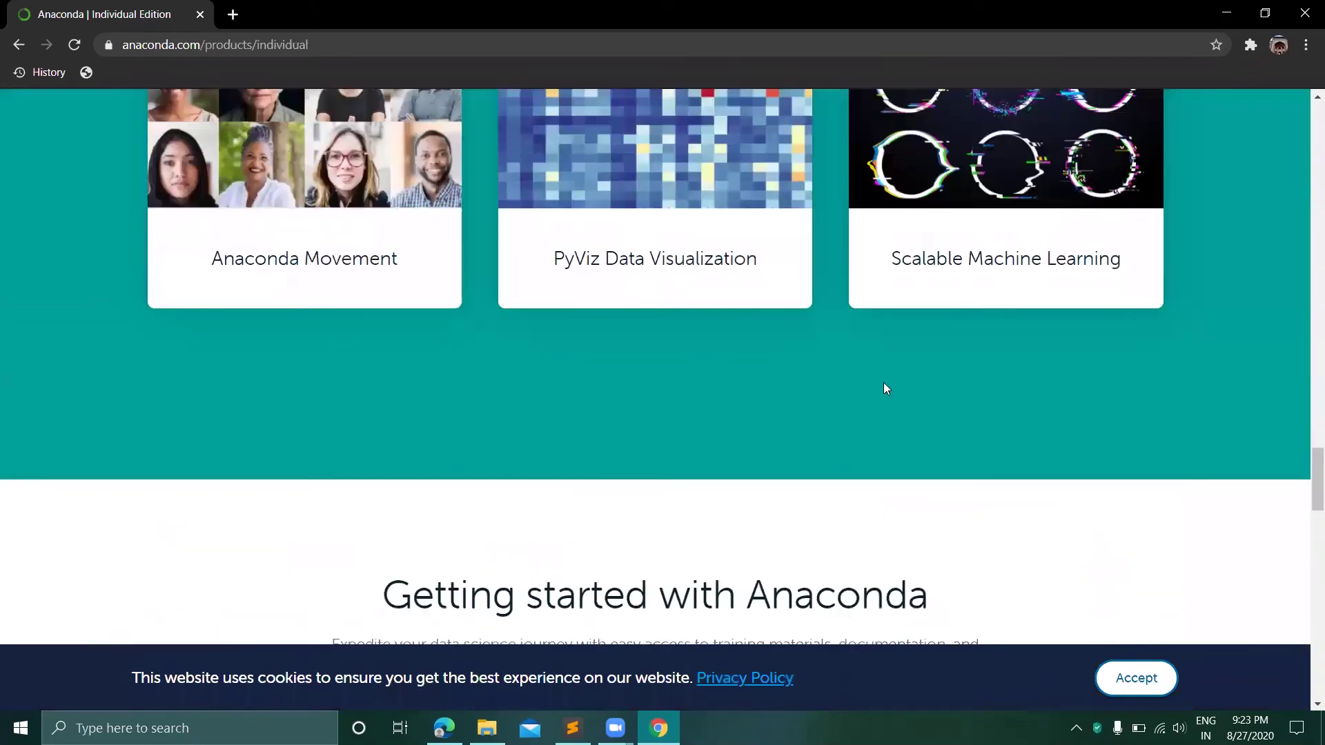
pyautogui.scroll(-2, 885, 385)
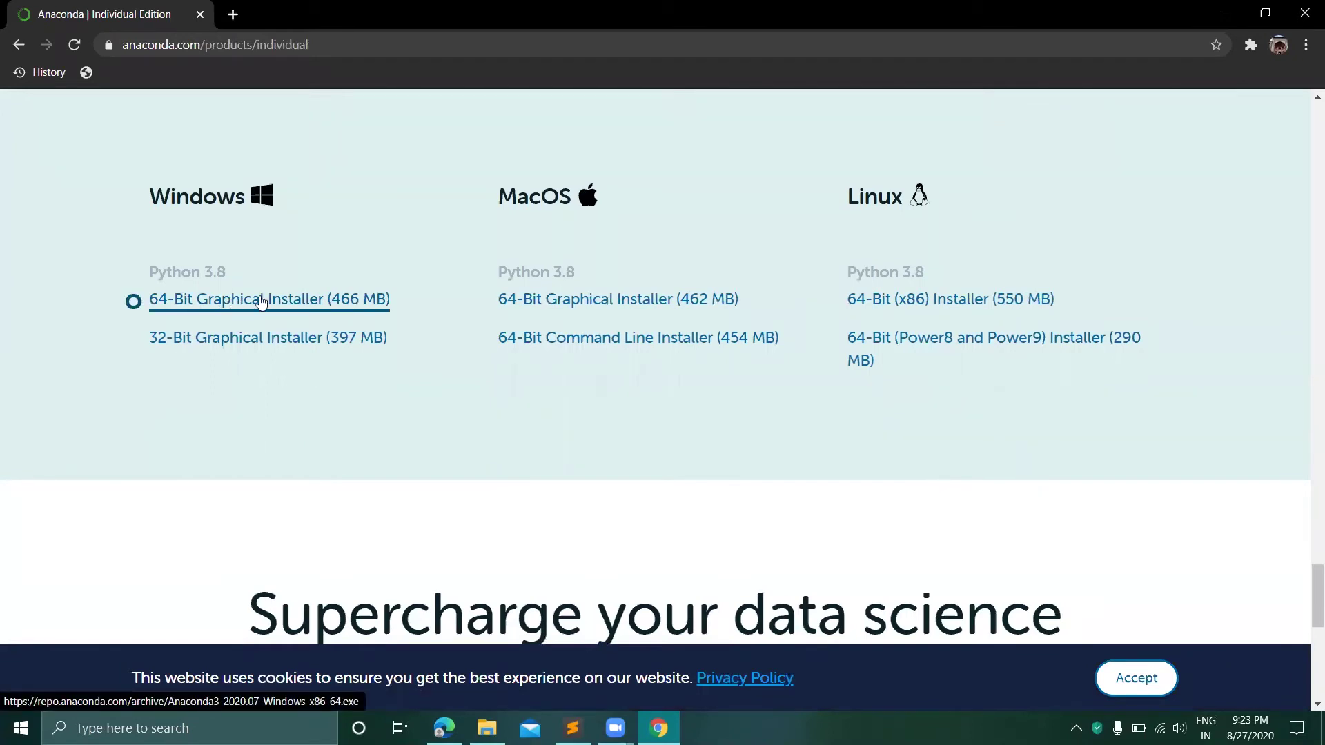
pyautogui.click(291, 306)
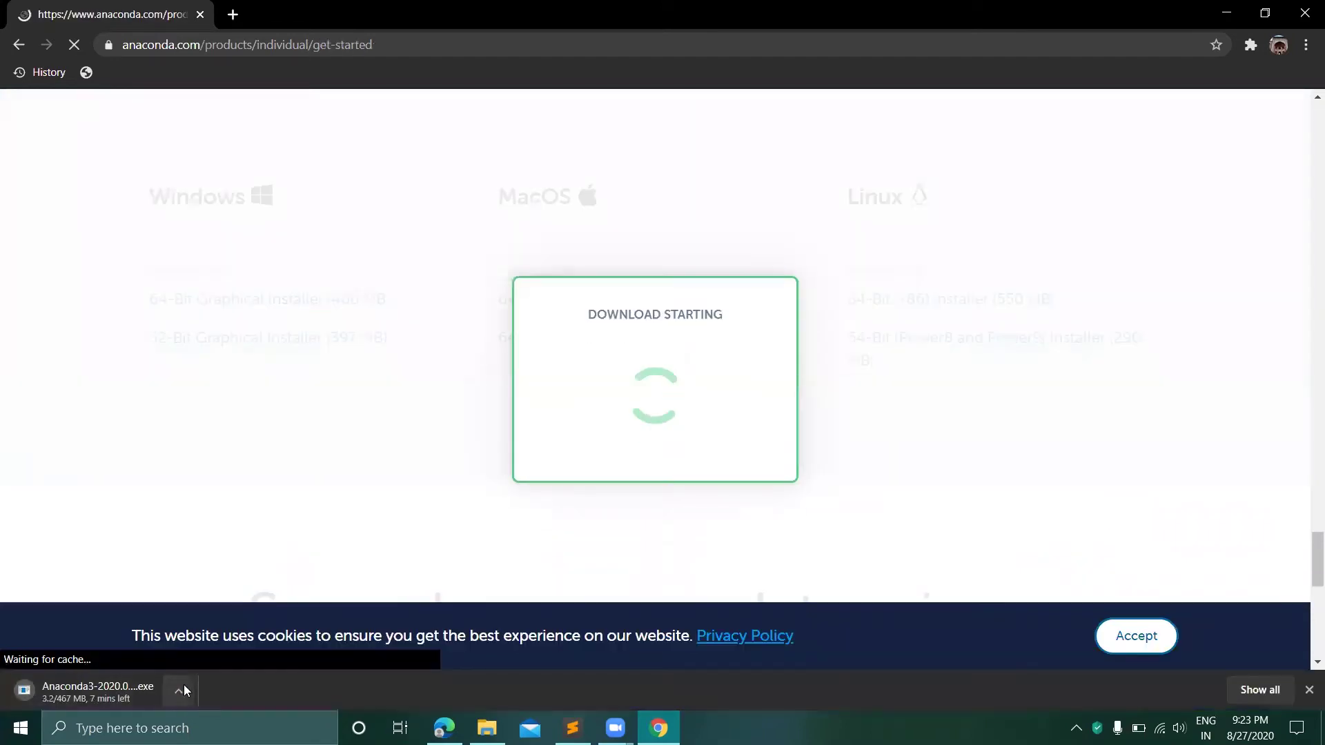
pyautogui.click(182, 683)
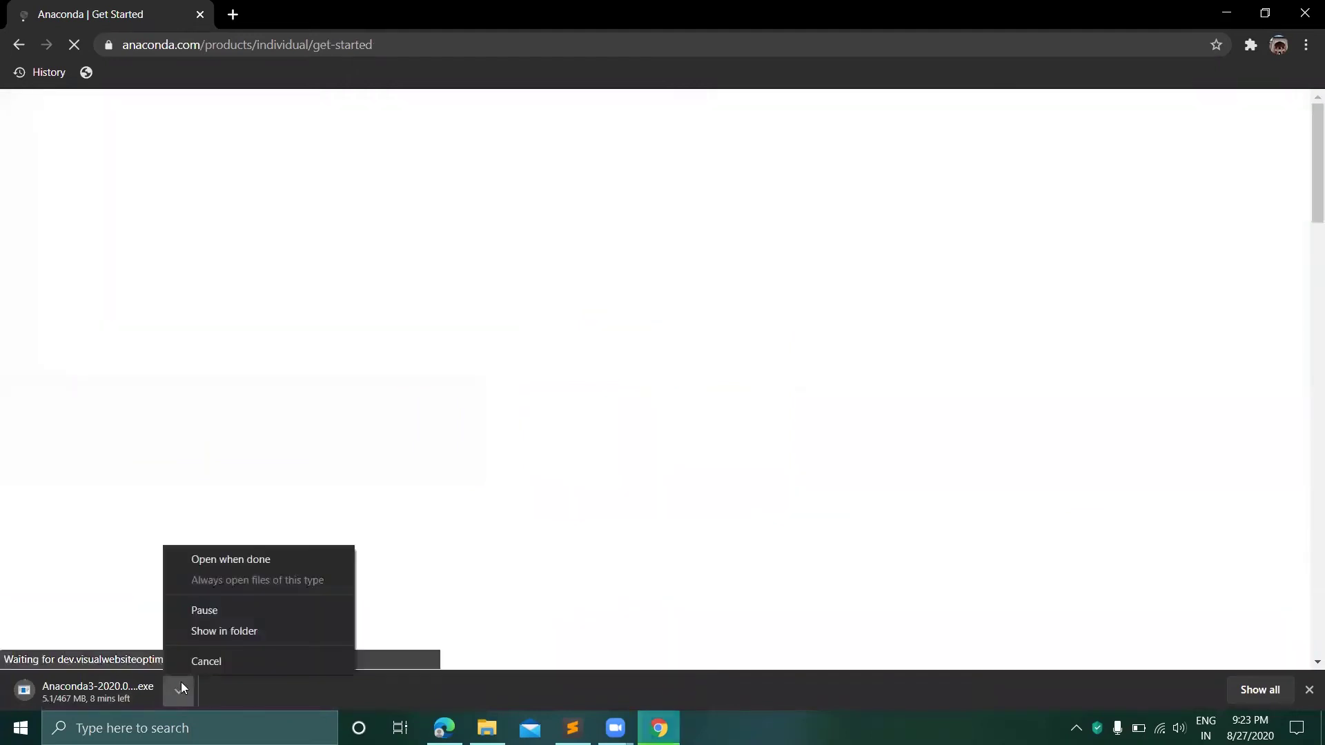
pyautogui.click(197, 663)
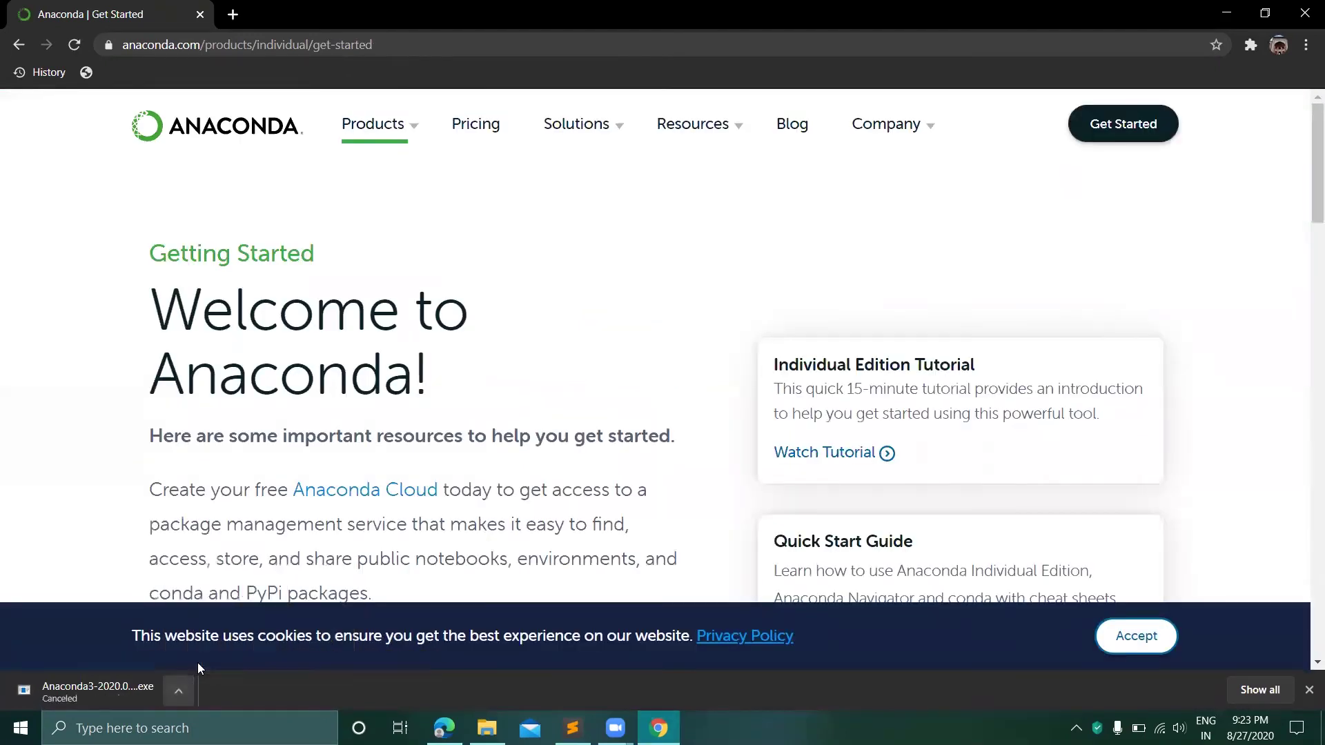
# Move the Anaconda3-2020.07-Windows-x86_64 installer to the upper middle of the desktop and launch it.
pyautogui.press('super+d')
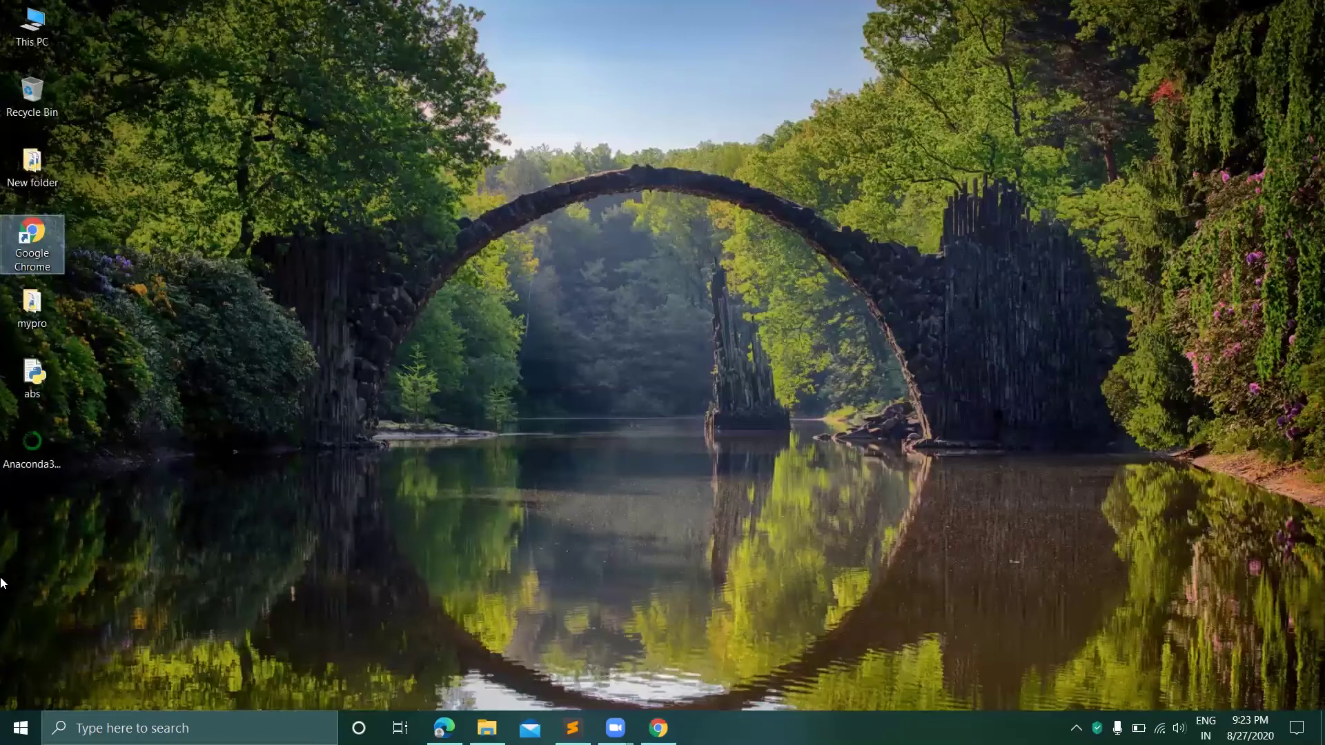
pyautogui.click(41, 454)
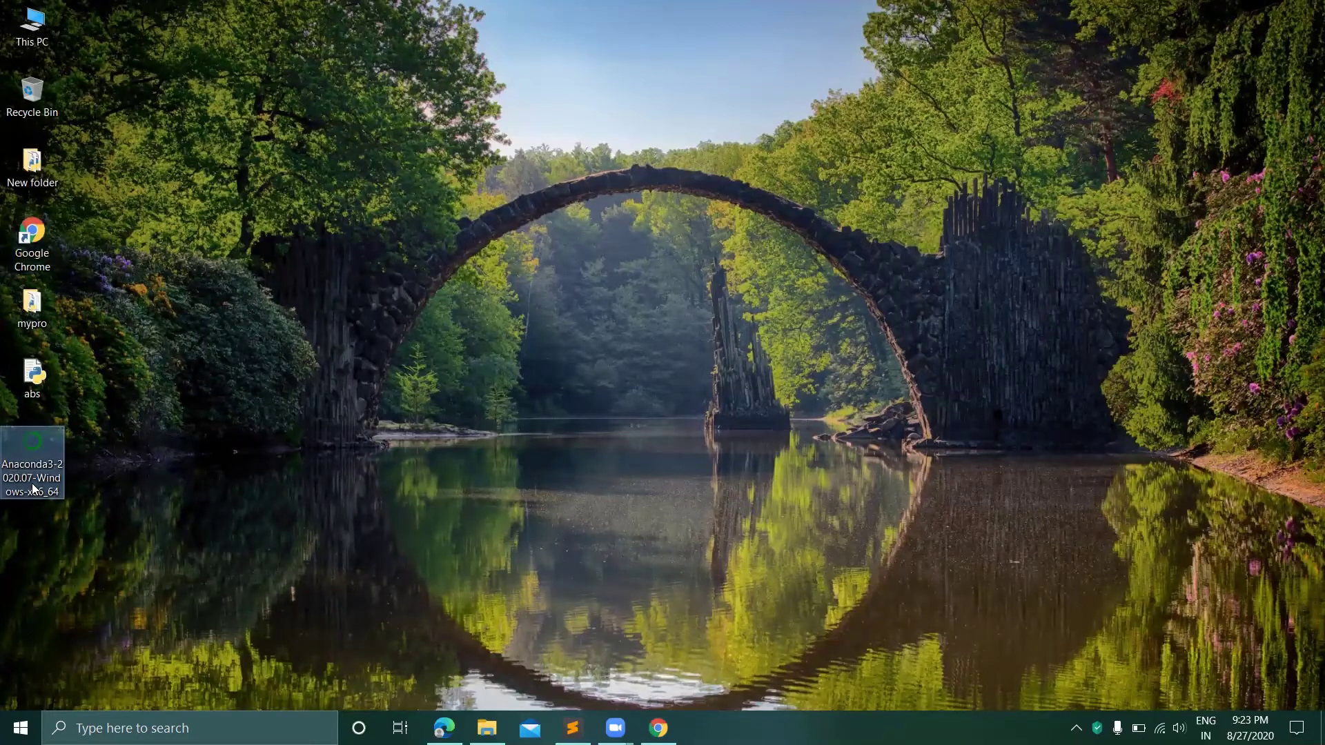
pyautogui.moveTo(20, 488); pyautogui.dragTo(487, 257)
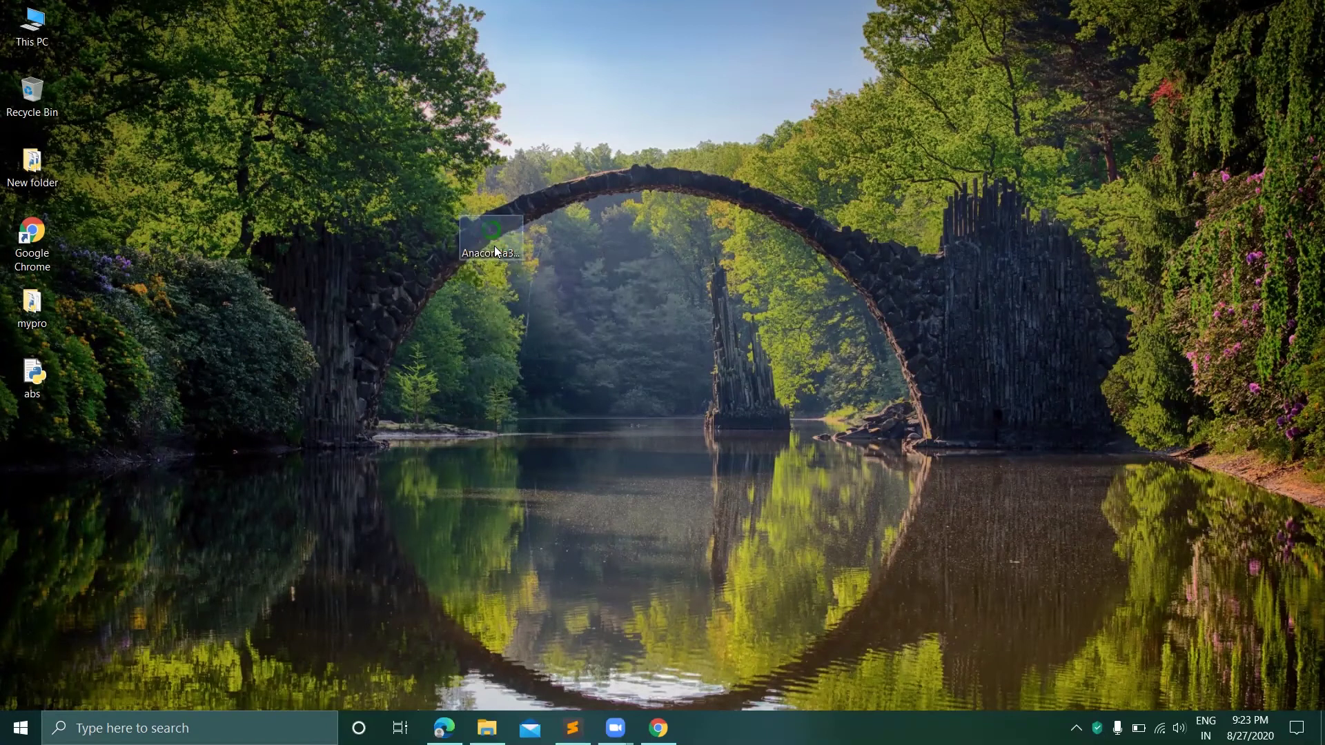
pyautogui.click(494, 246)
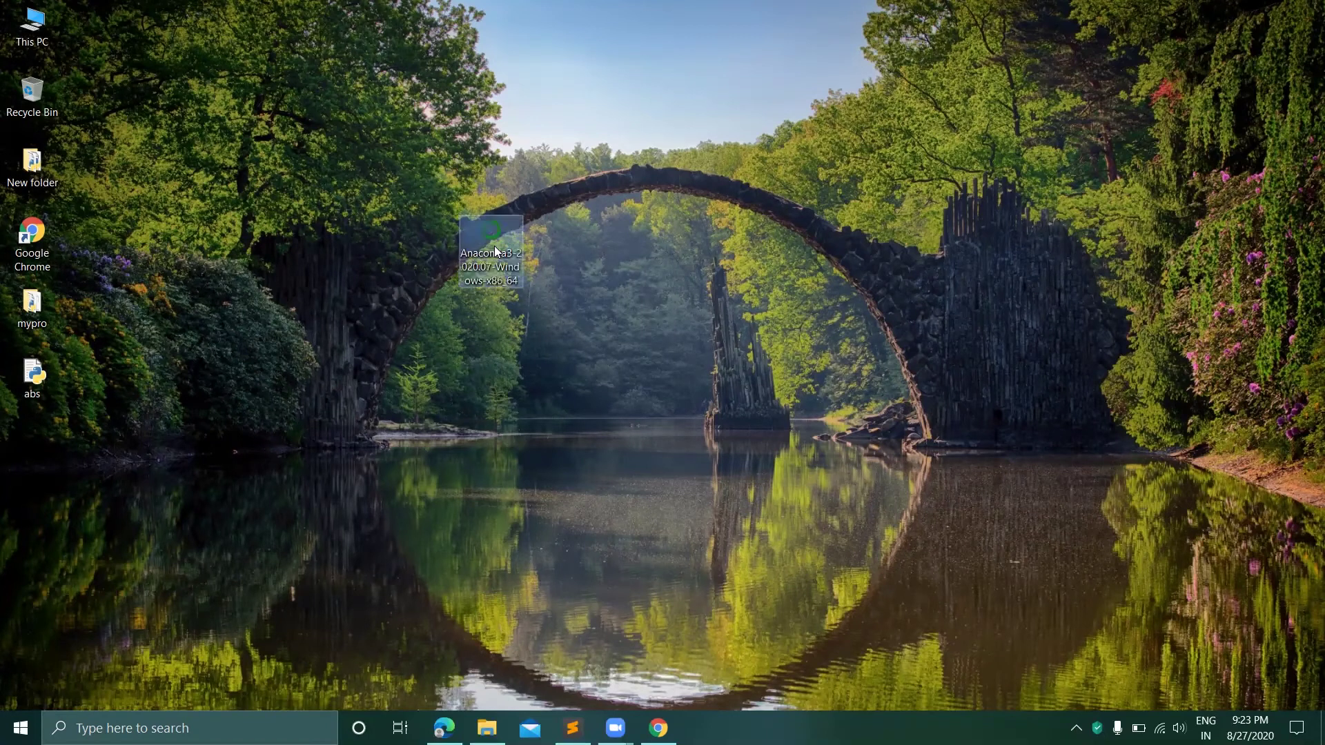
pyautogui.click(494, 246)
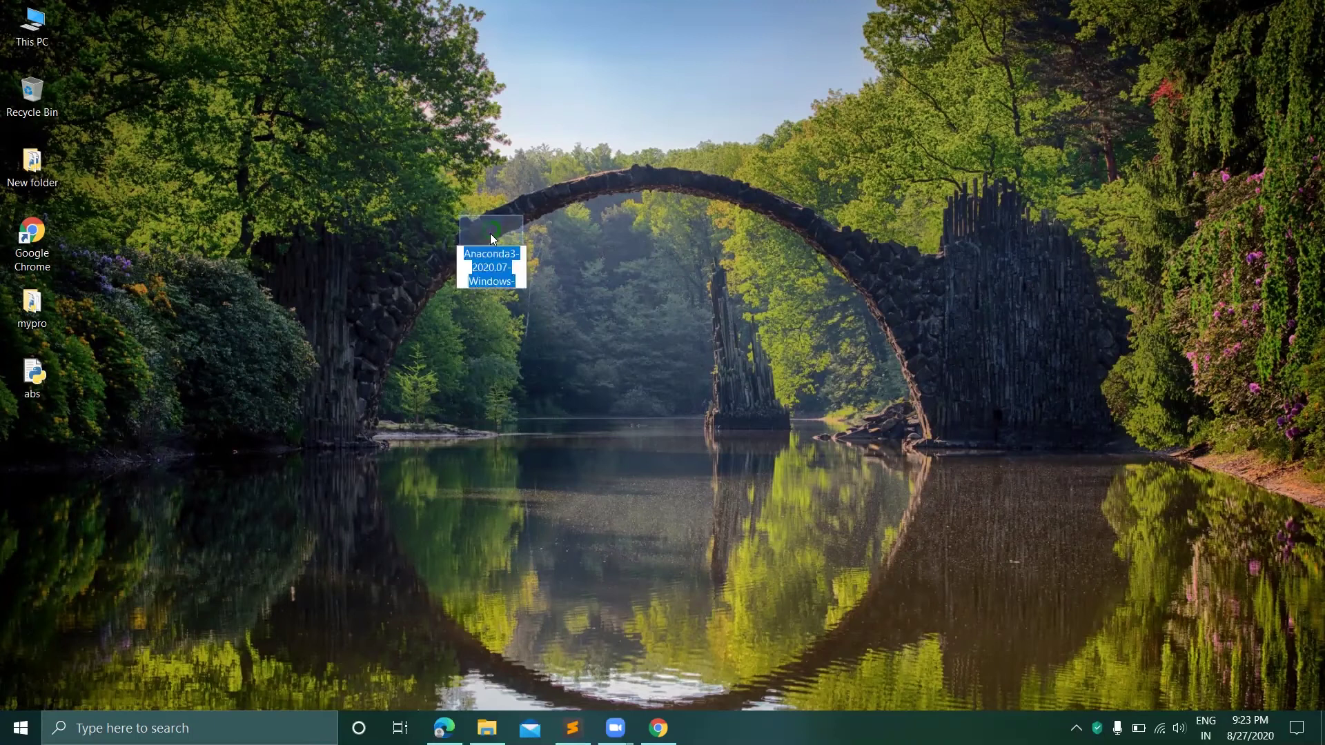
pyautogui.click(490, 233)
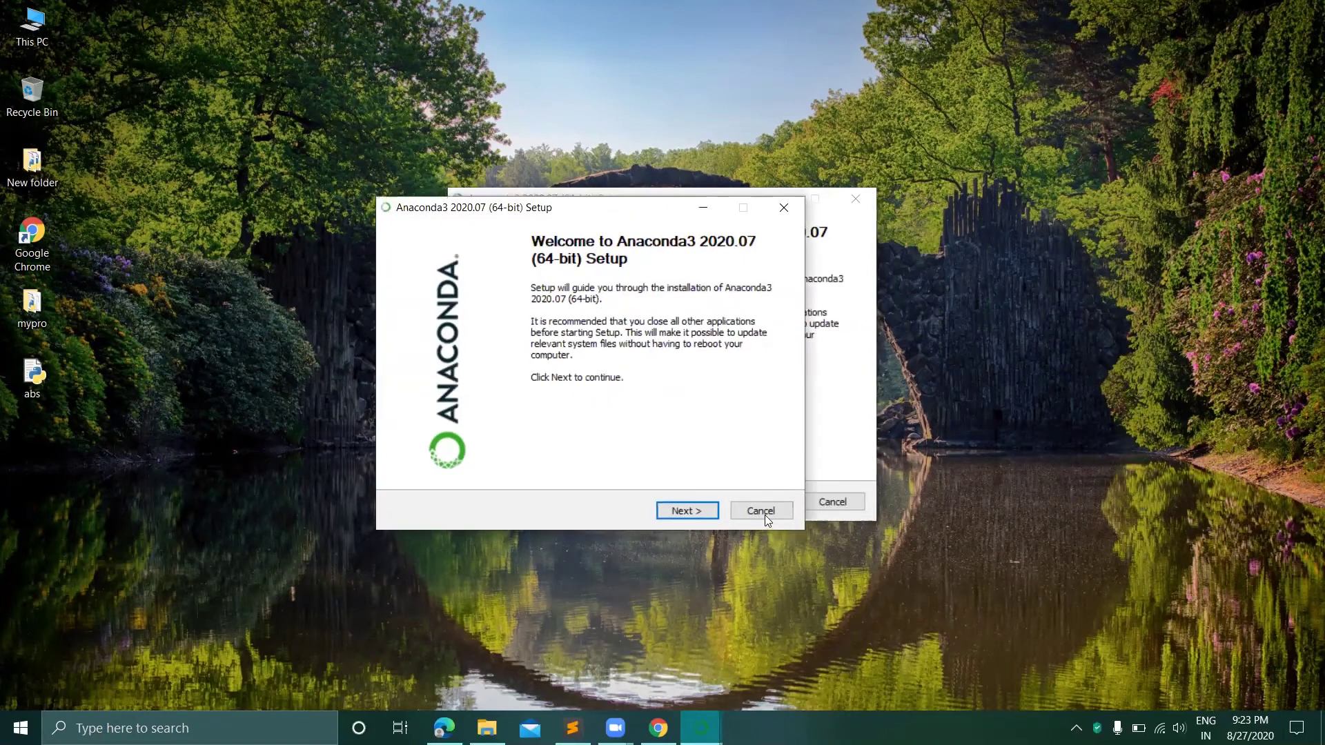
# Quit the duplicate Anaconda3 setup window in front and move the remaining setup window slightly higher on the desktop.
pyautogui.click(764, 515)
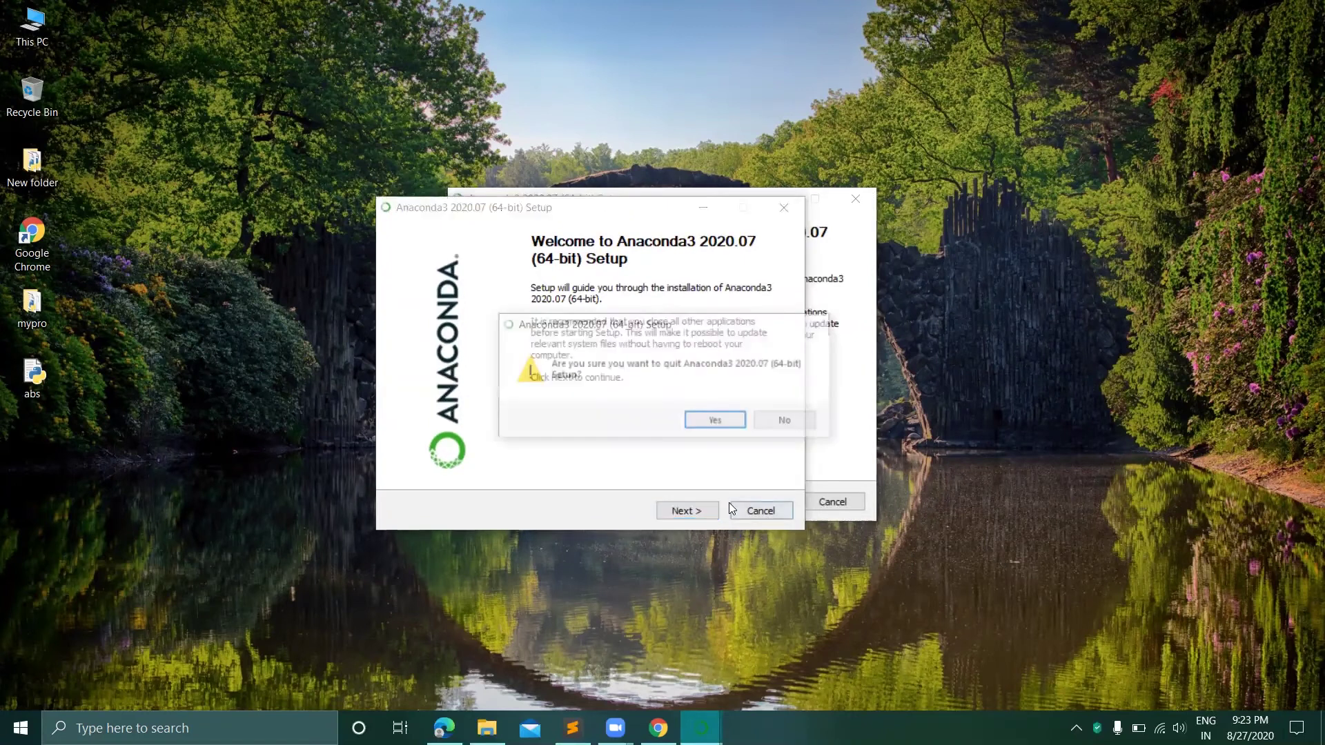
pyautogui.click(718, 419)
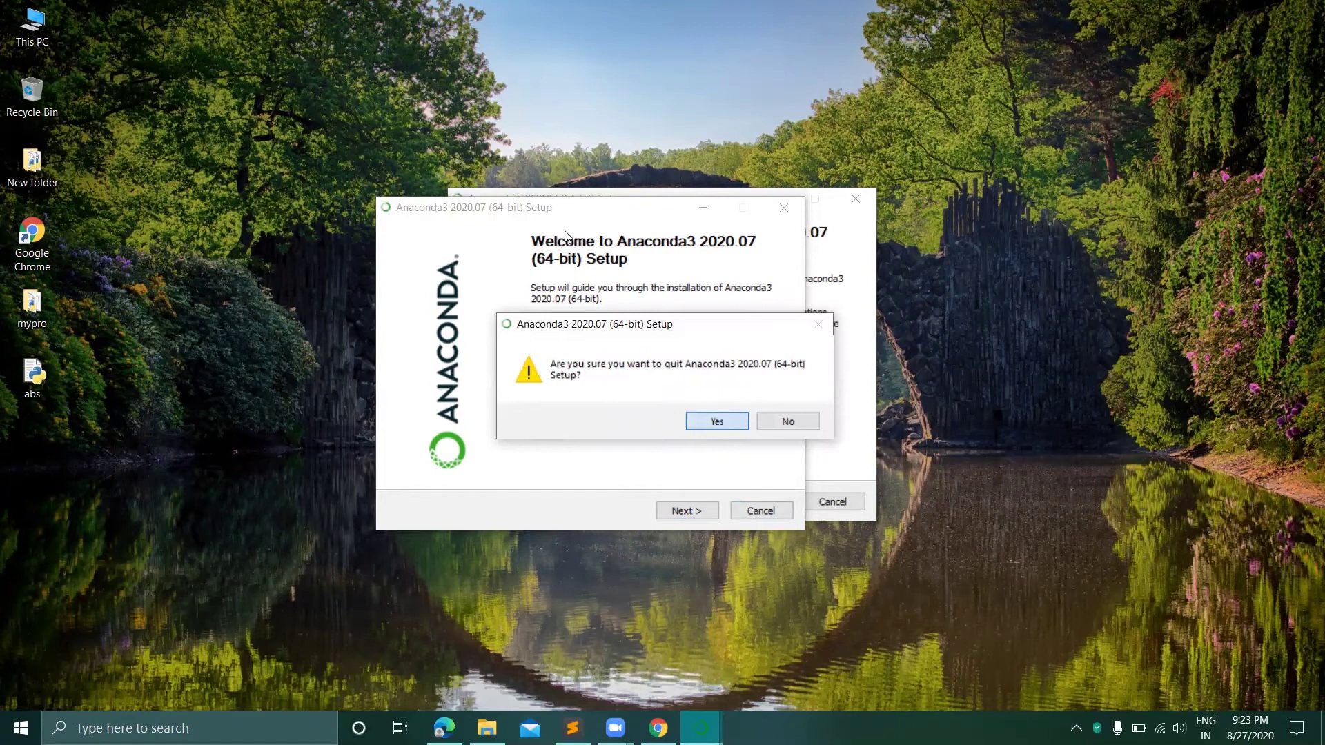
pyautogui.moveTo(581, 211); pyautogui.dragTo(584, 165)
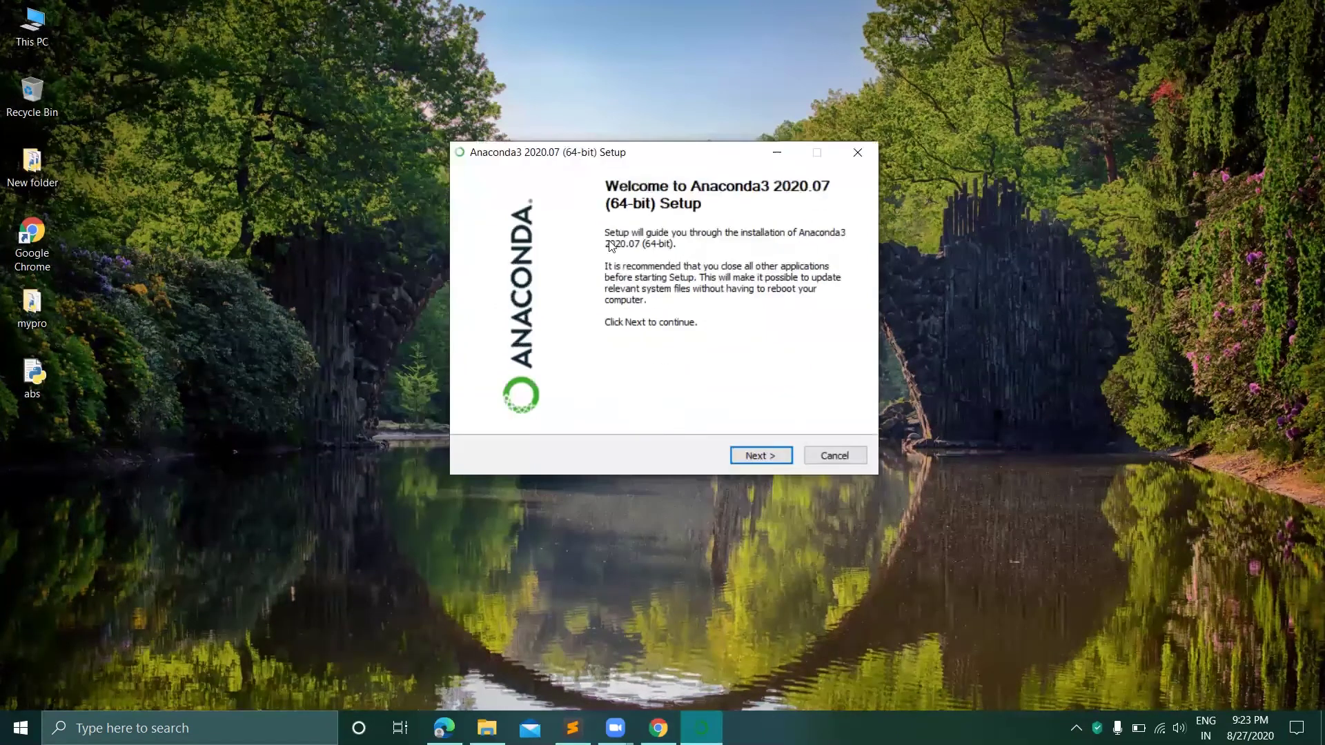
# Accept the license and install Anaconda3 for Just Me in the default folder, adding Anaconda3 to the PATH environment variable.
pyautogui.click(751, 458)
pyautogui.click(750, 458)
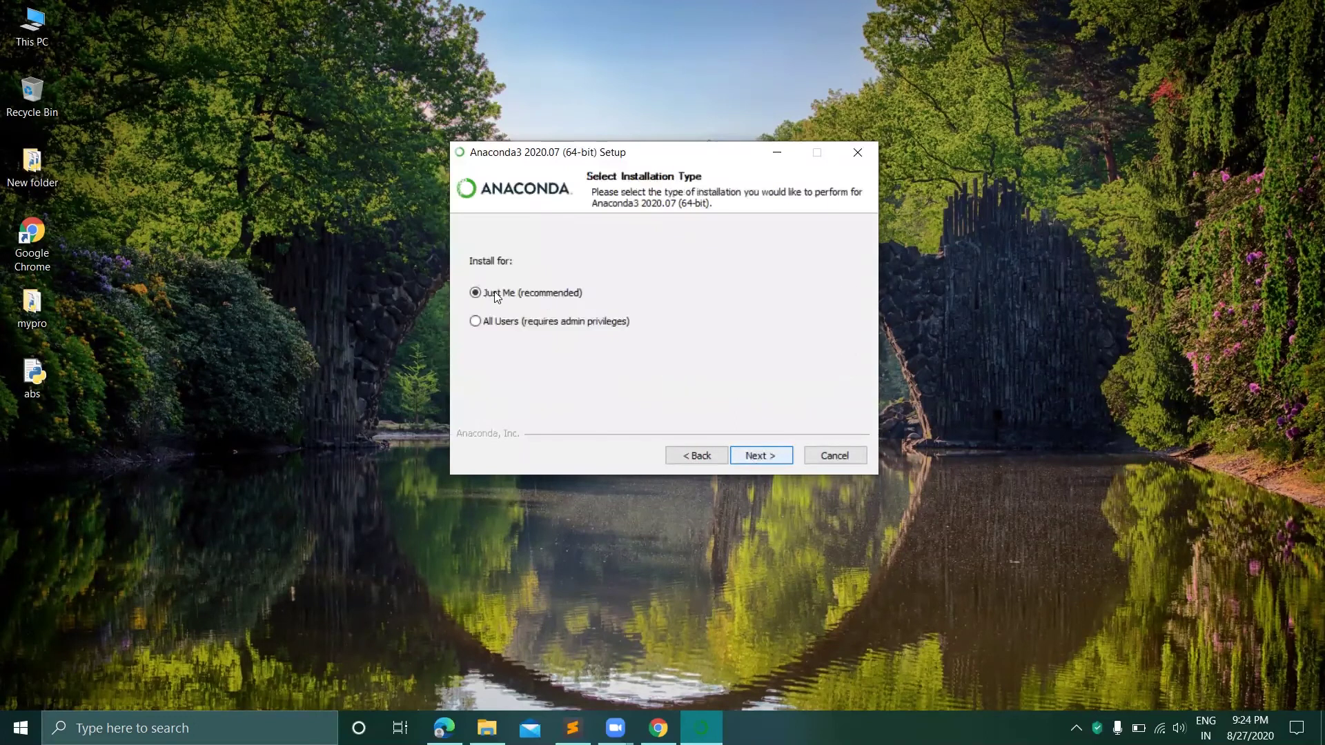
pyautogui.click(770, 454)
pyautogui.click(770, 456)
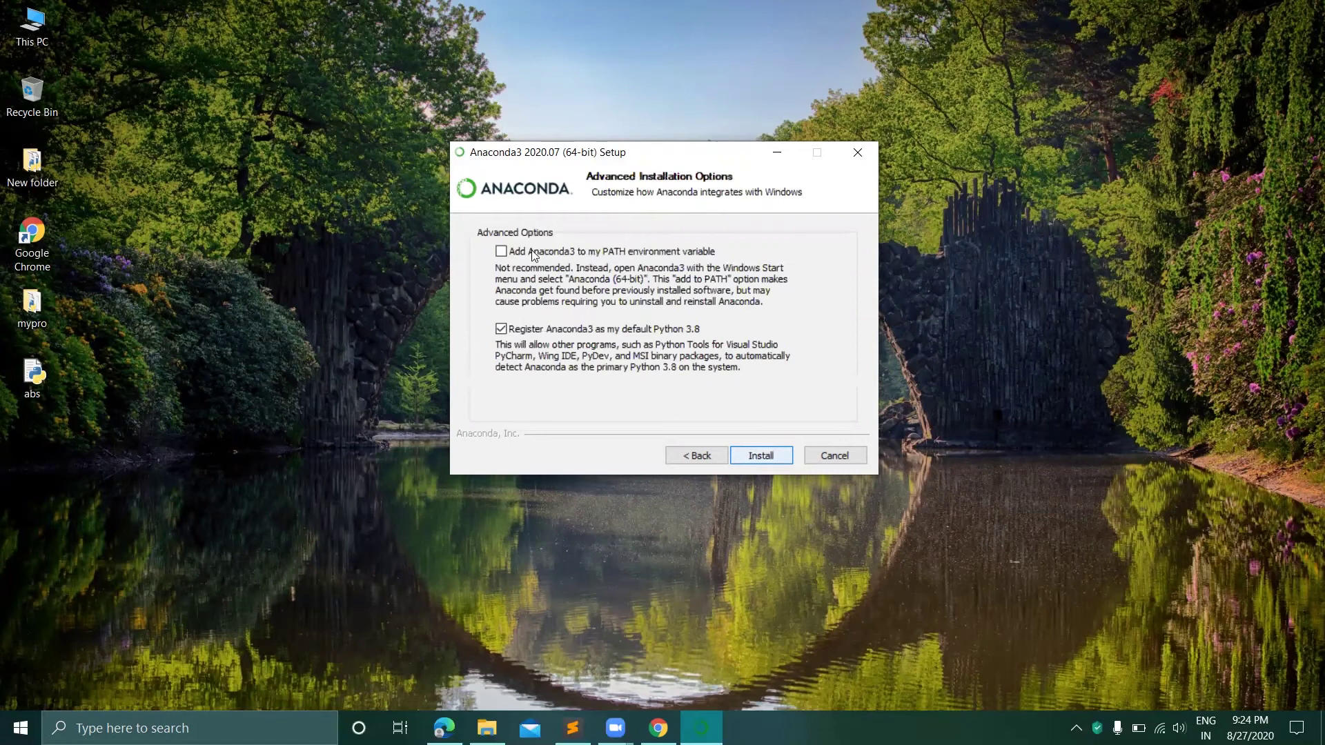
pyautogui.click(511, 252)
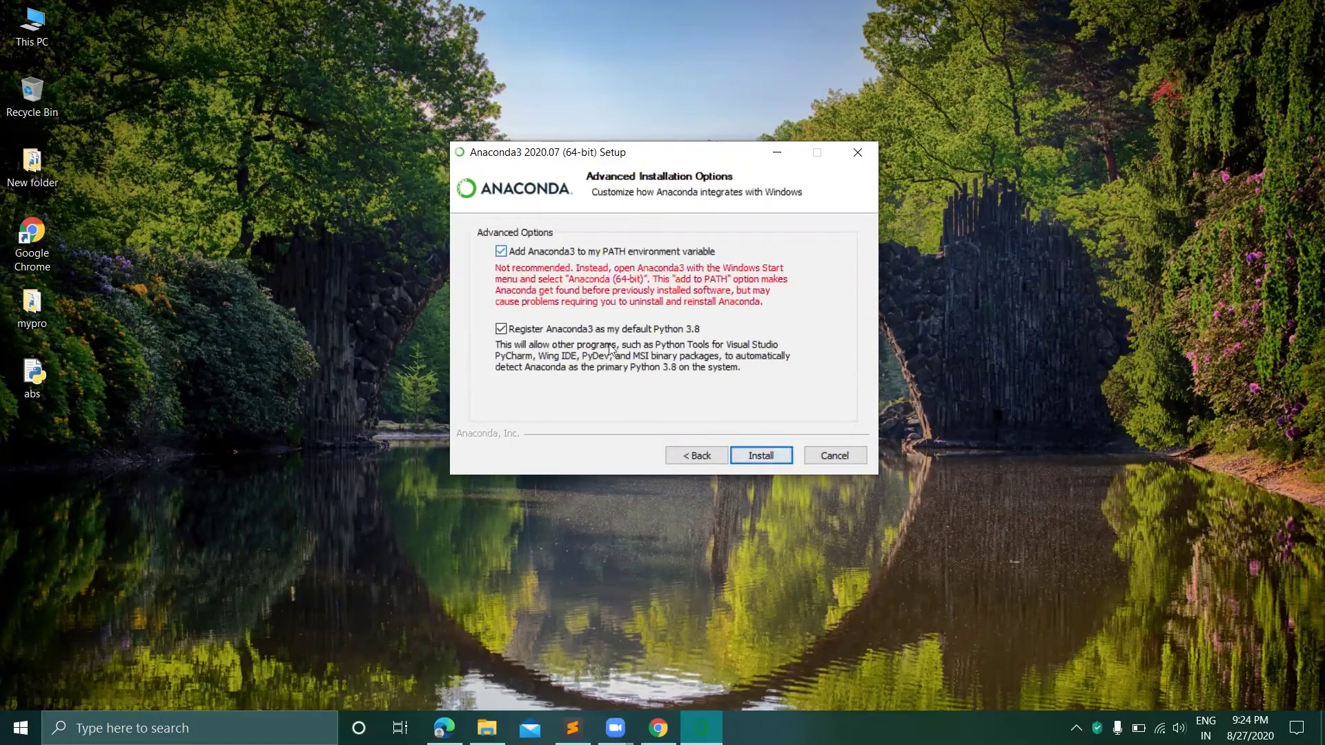
pyautogui.click(754, 460)
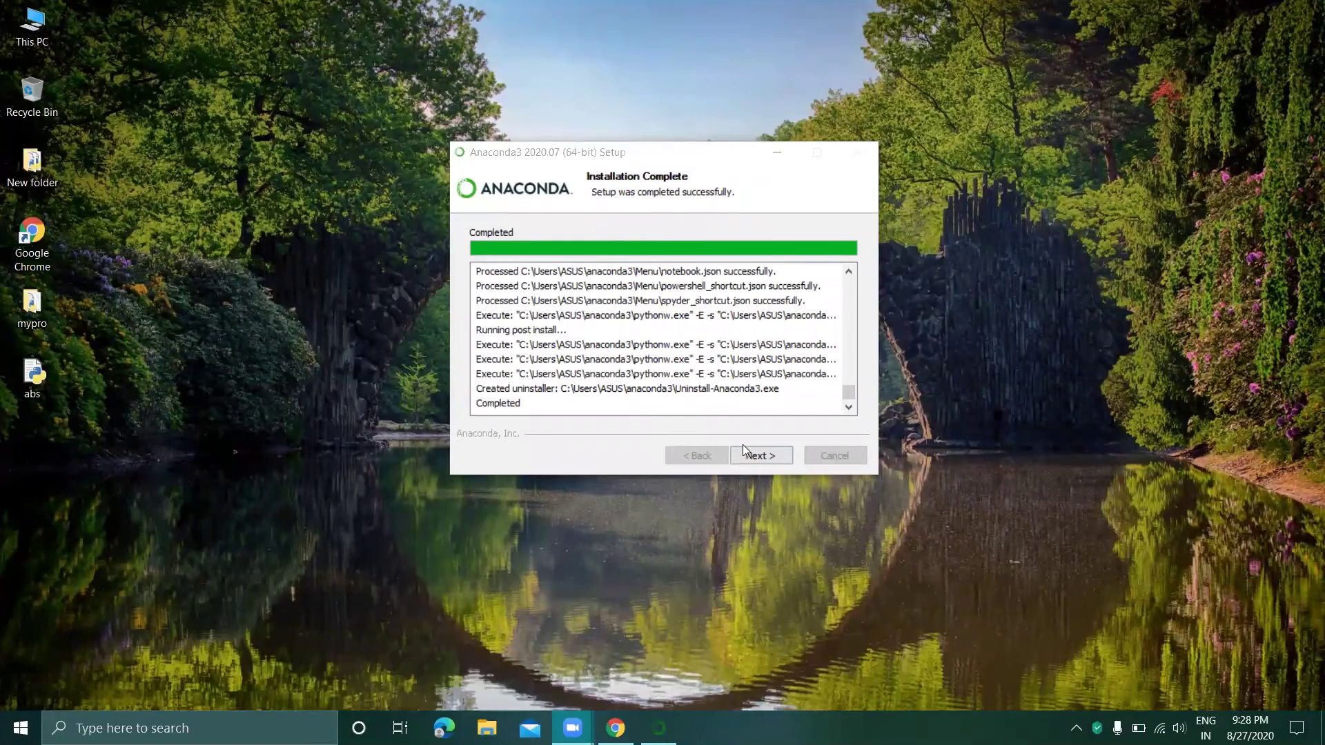
# Finish the Anaconda3 setup with the tutorial and learn-more options kept, and close the browser window it opens.
pyautogui.click(770, 454)
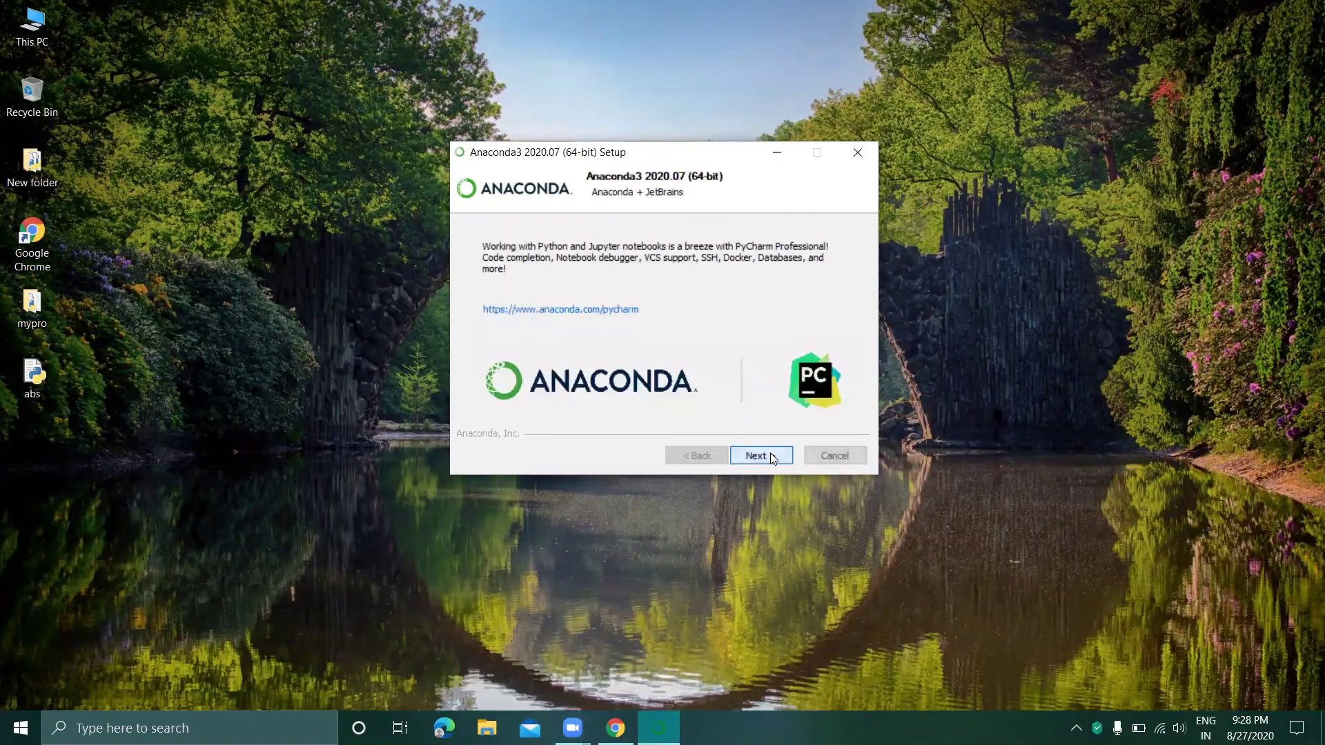
pyautogui.click(770, 454)
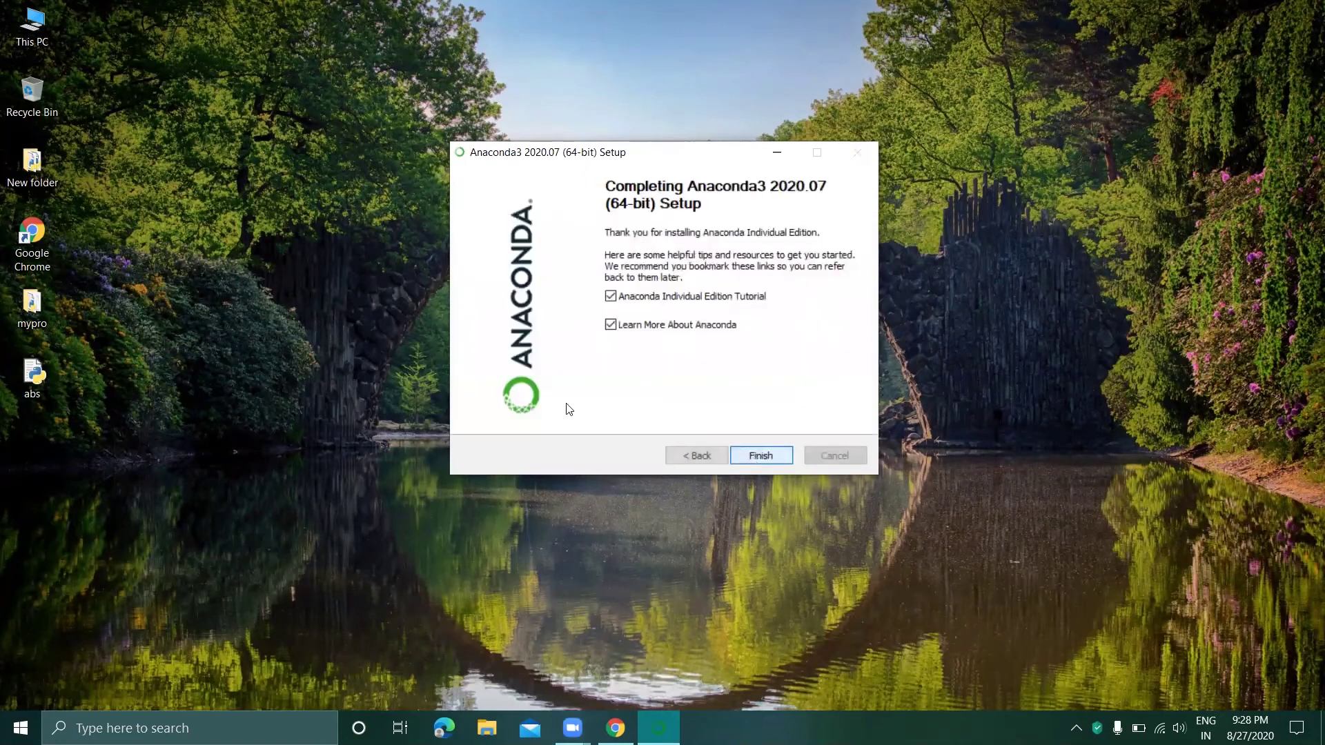
pyautogui.click(753, 460)
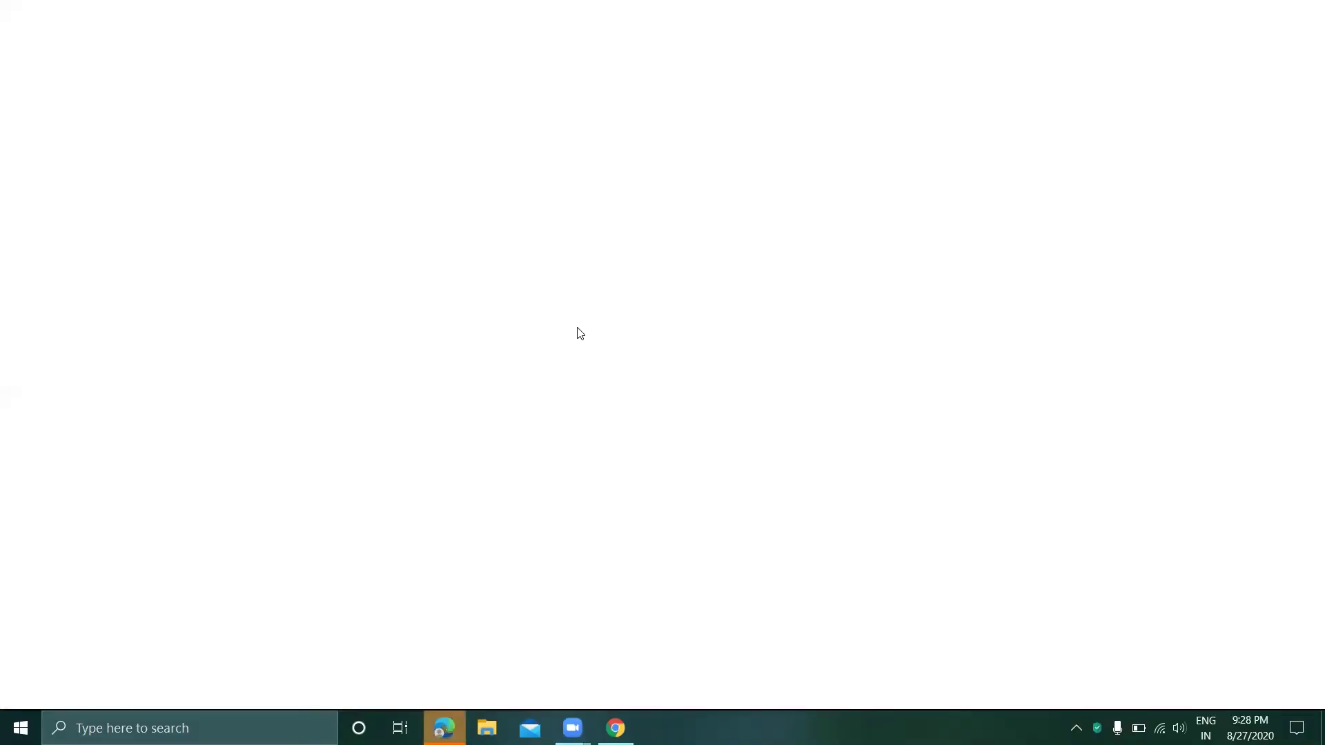
pyautogui.click(1306, 9)
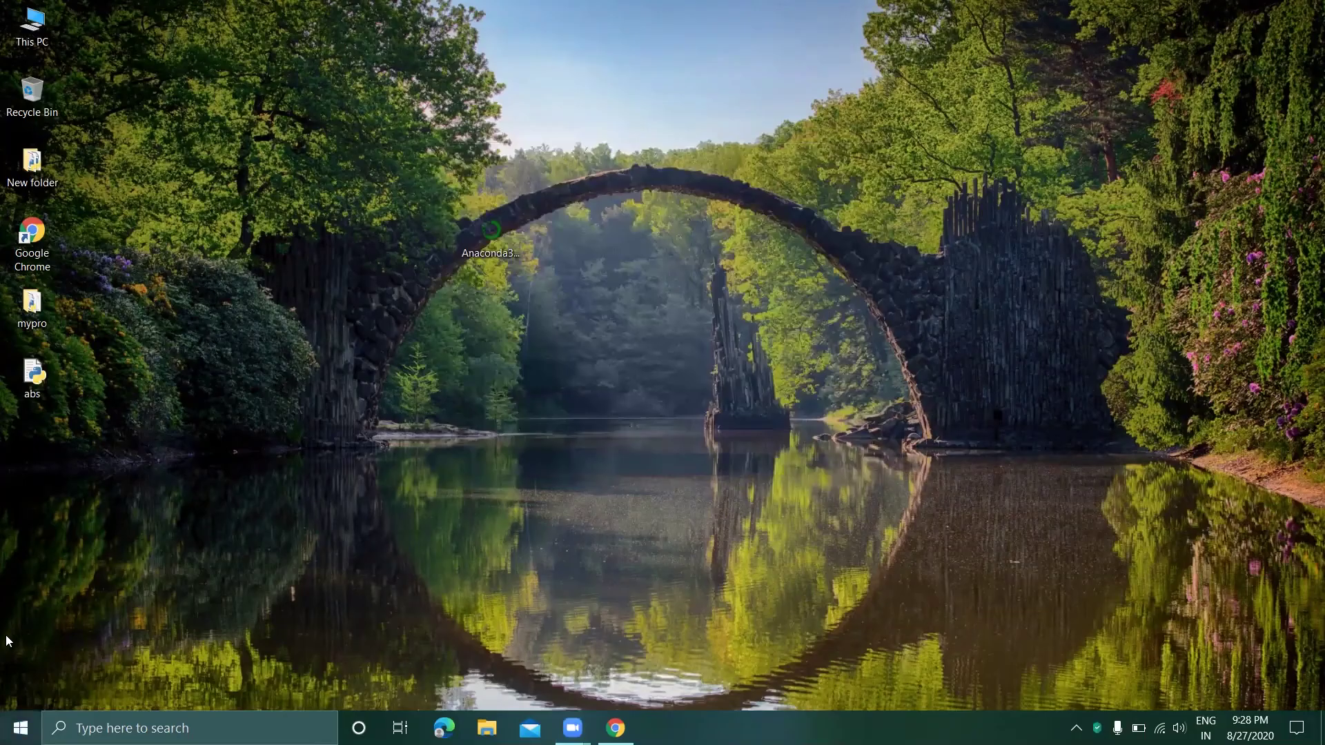
pyautogui.rightClick(345, 454)
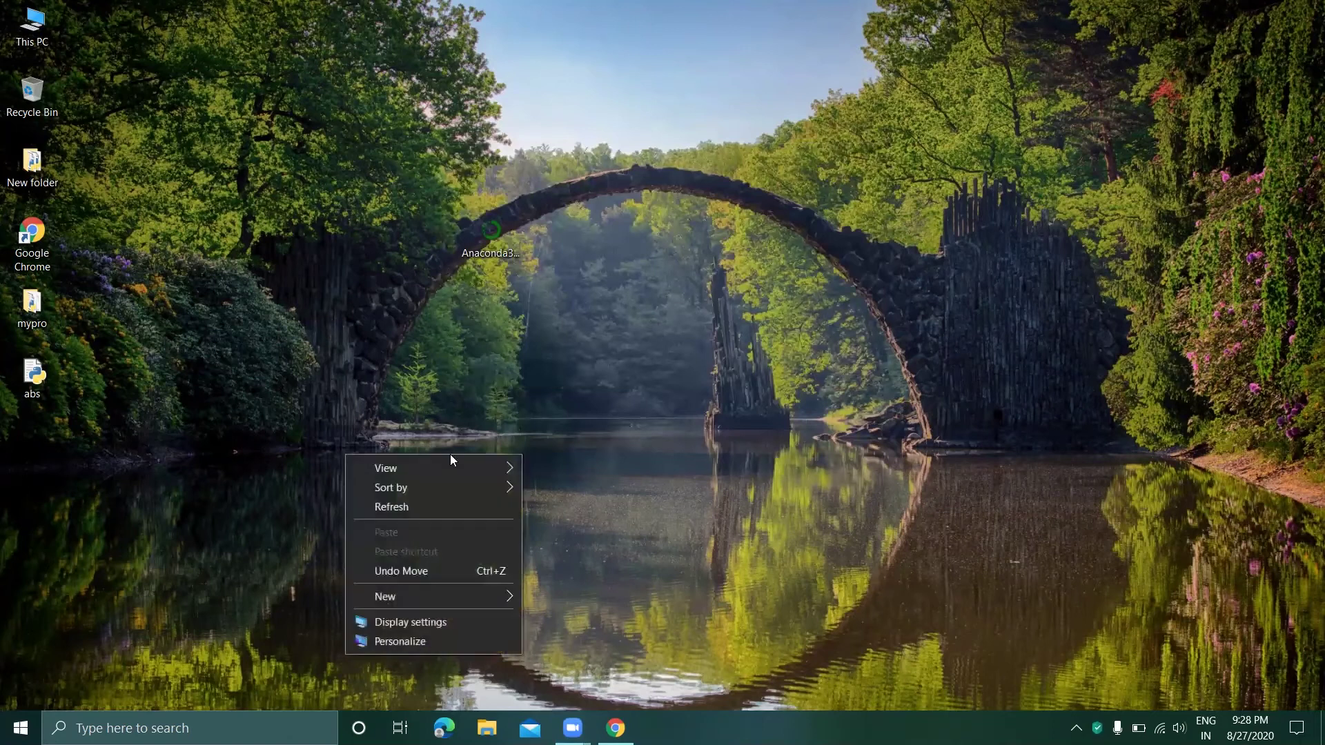
pyautogui.click(453, 509)
pyautogui.rightClick(361, 292)
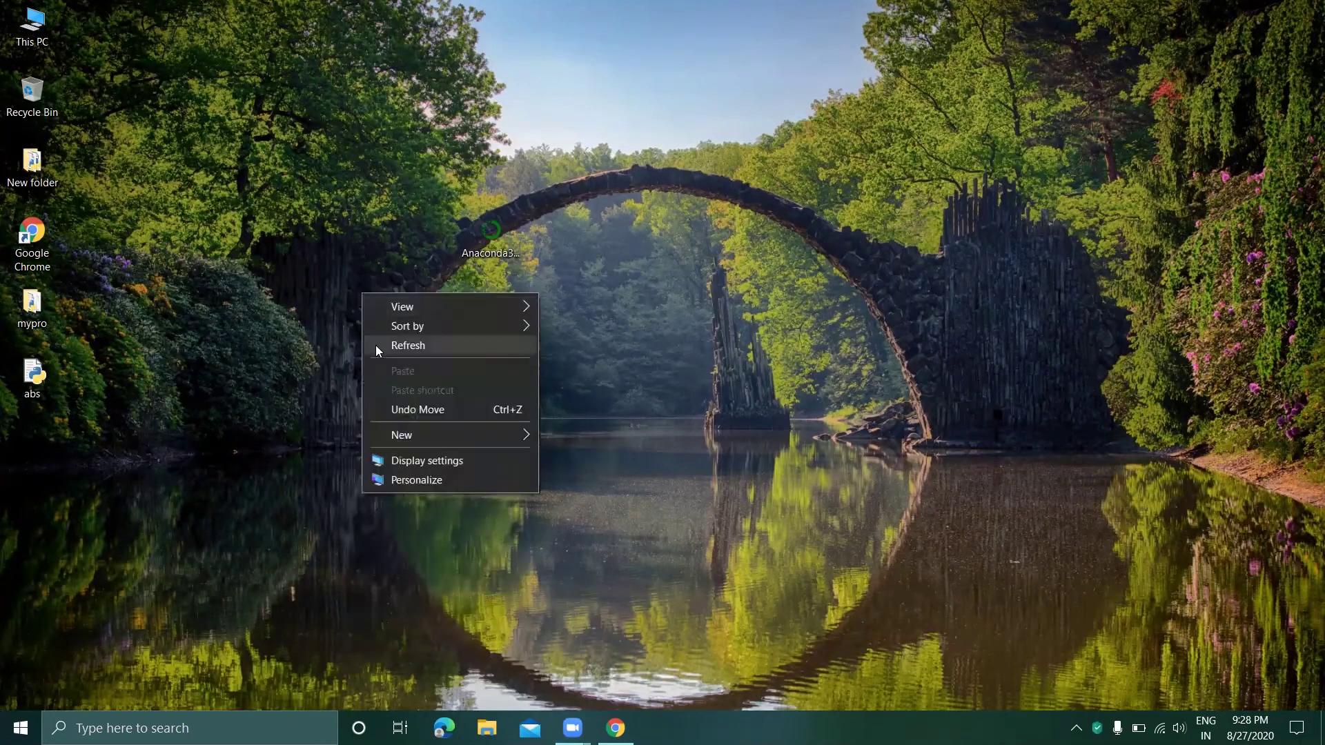
pyautogui.click(375, 345)
# Search Windows for "ana" and launch Anaconda Navigator (anaconda3).
pyautogui.click(21, 728)
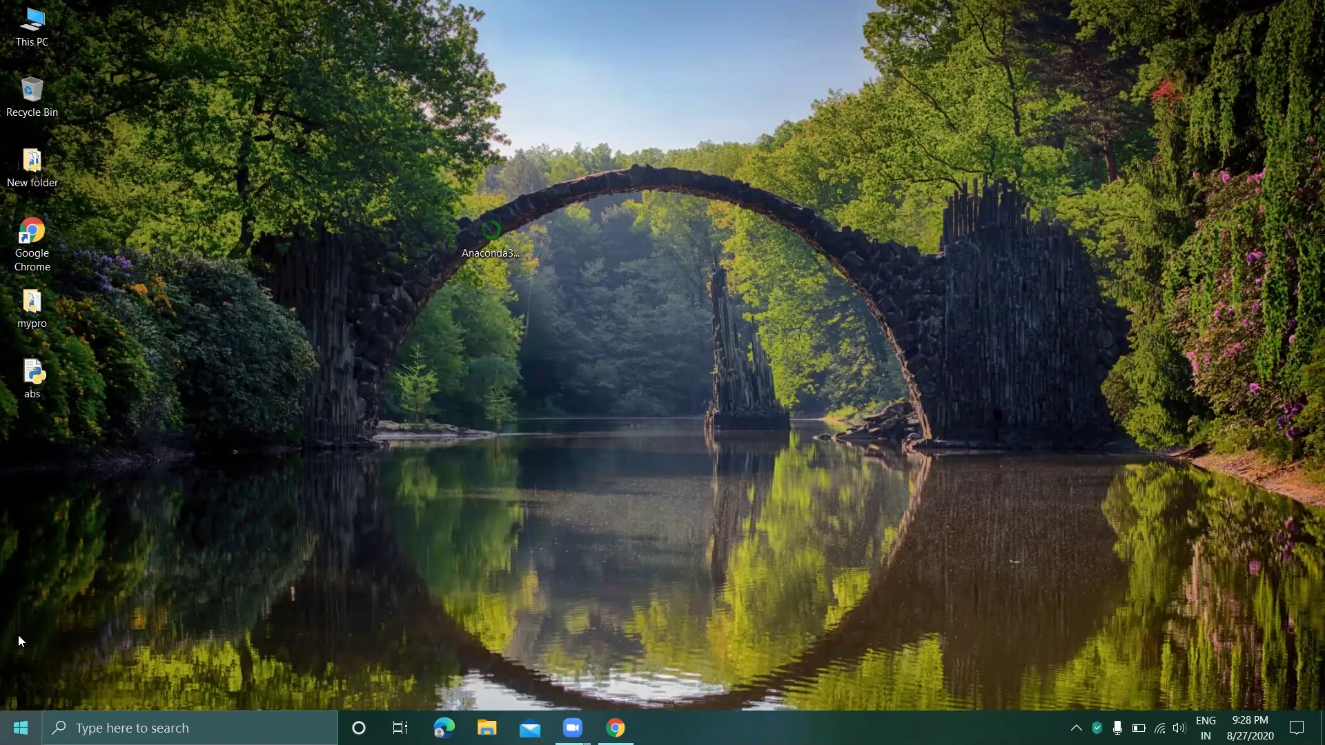
pyautogui.write('ana')
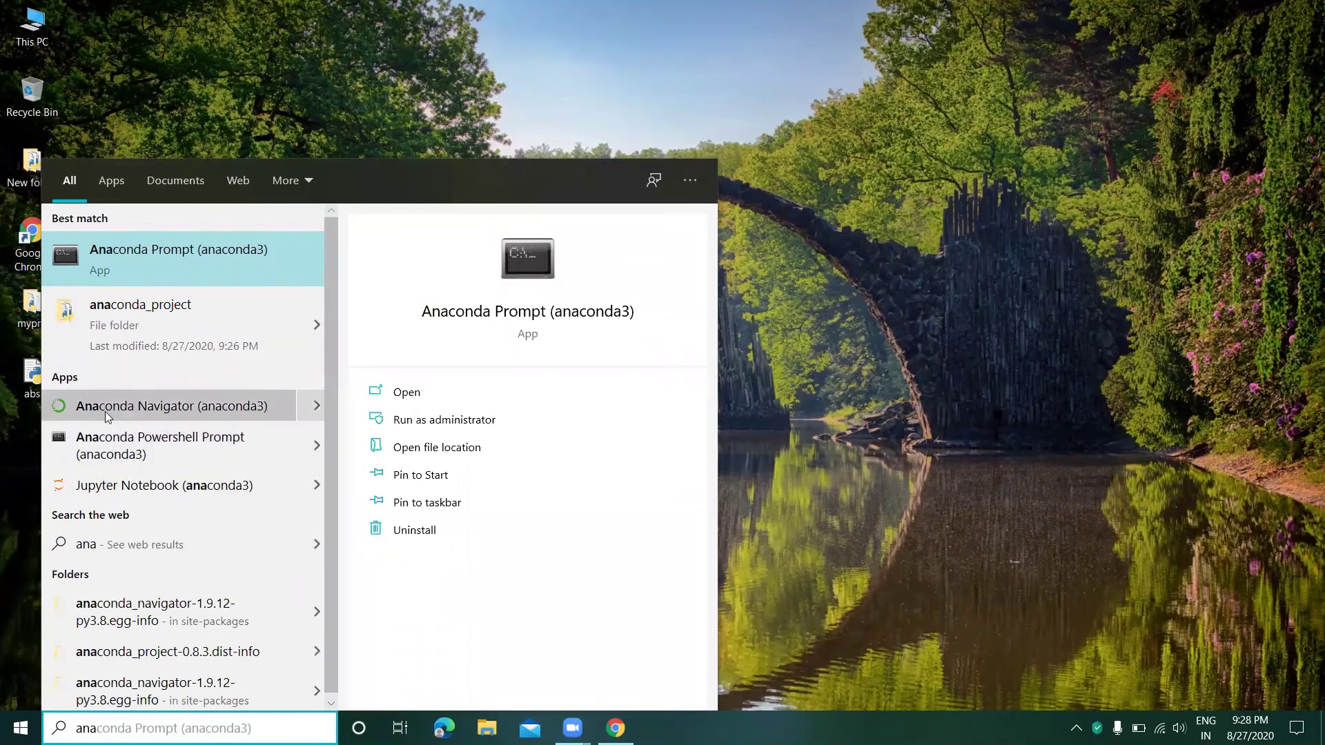
pyautogui.click(105, 411)
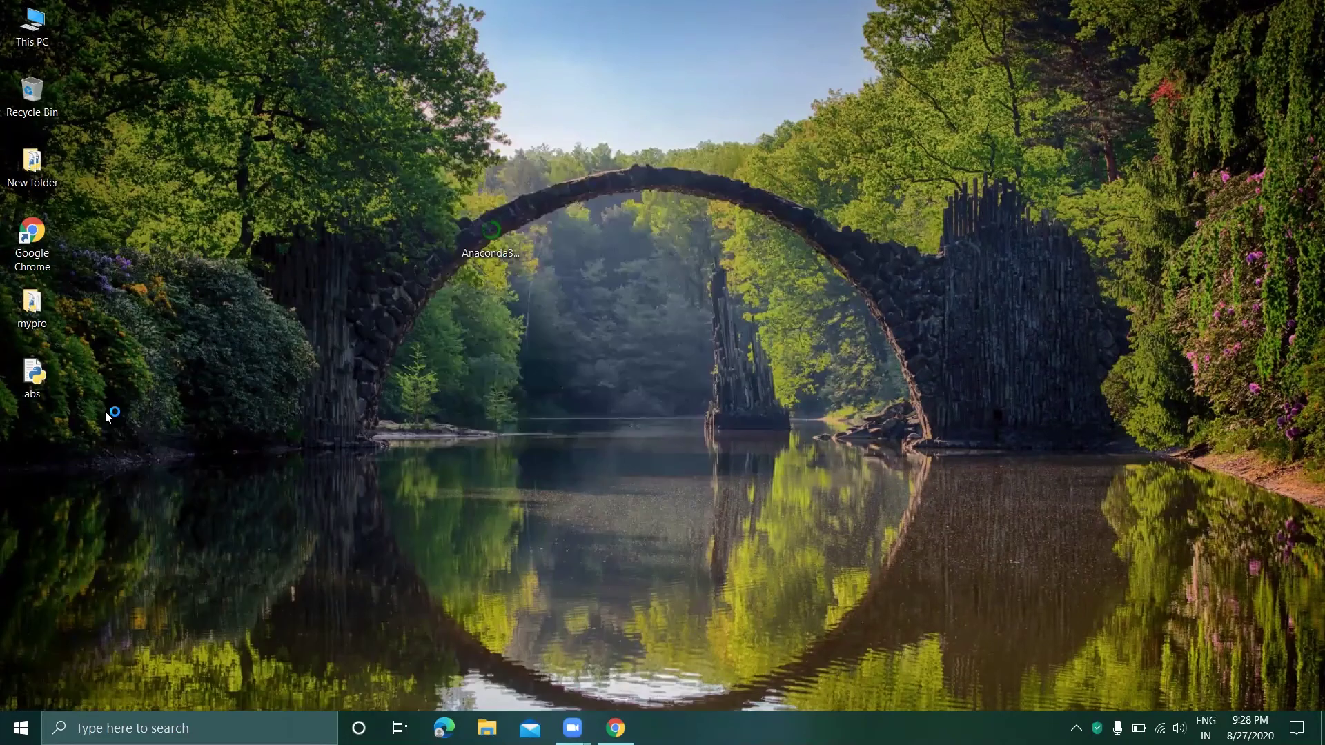
pyautogui.rightClick(715, 151)
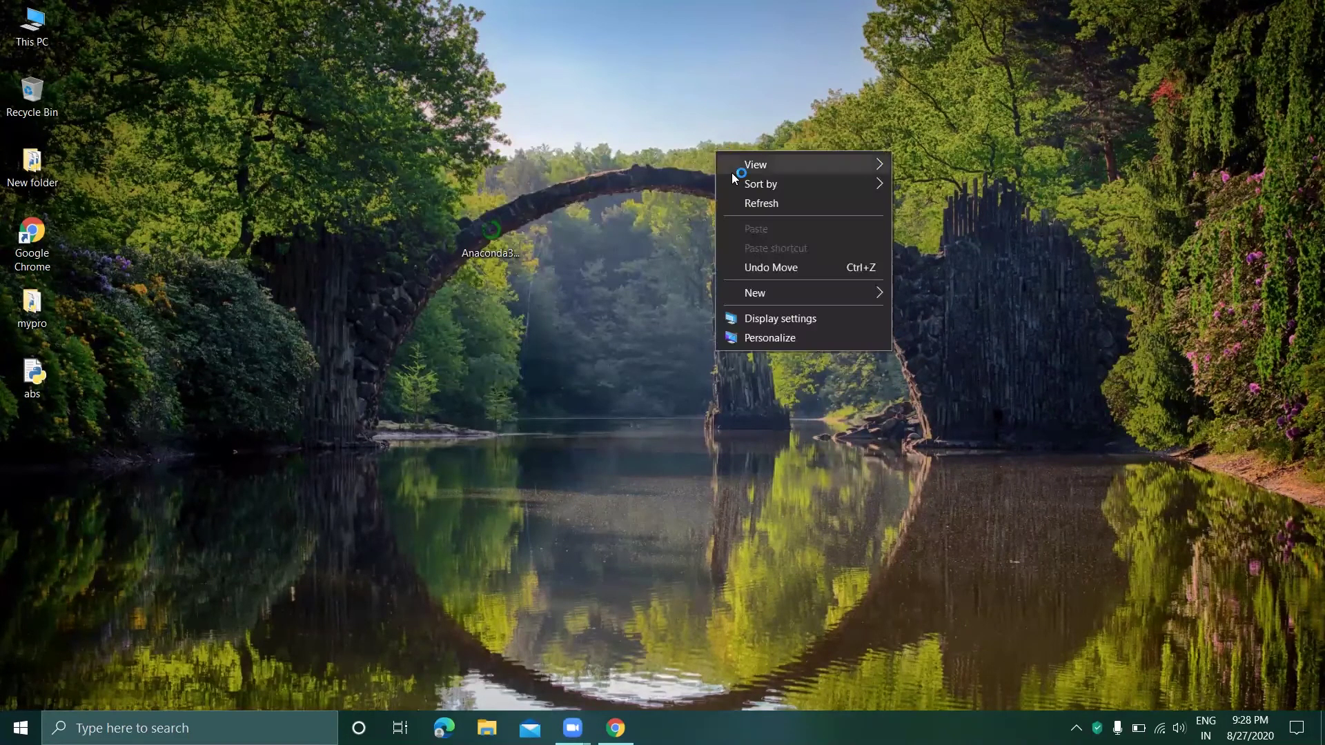
pyautogui.click(746, 201)
pyautogui.rightClick(746, 202)
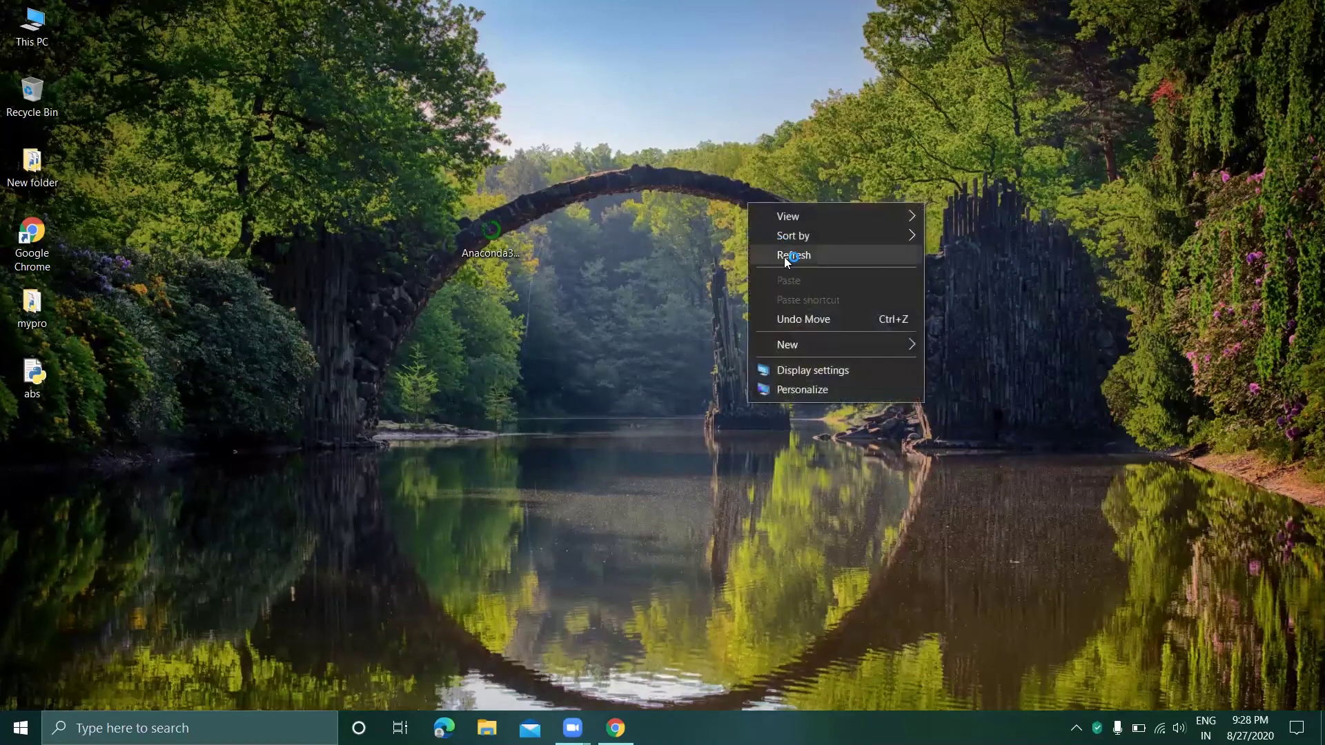
pyautogui.click(784, 257)
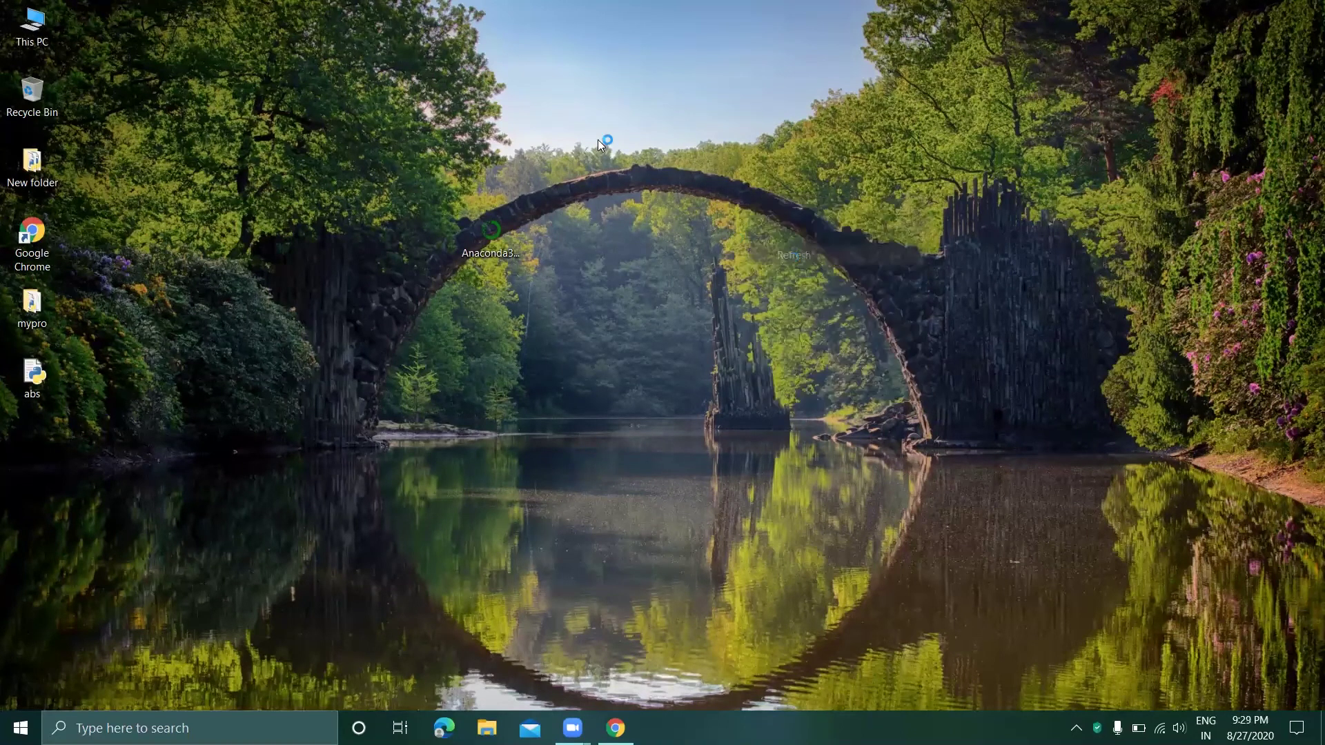
pyautogui.rightClick(672, 120)
pyautogui.click(713, 170)
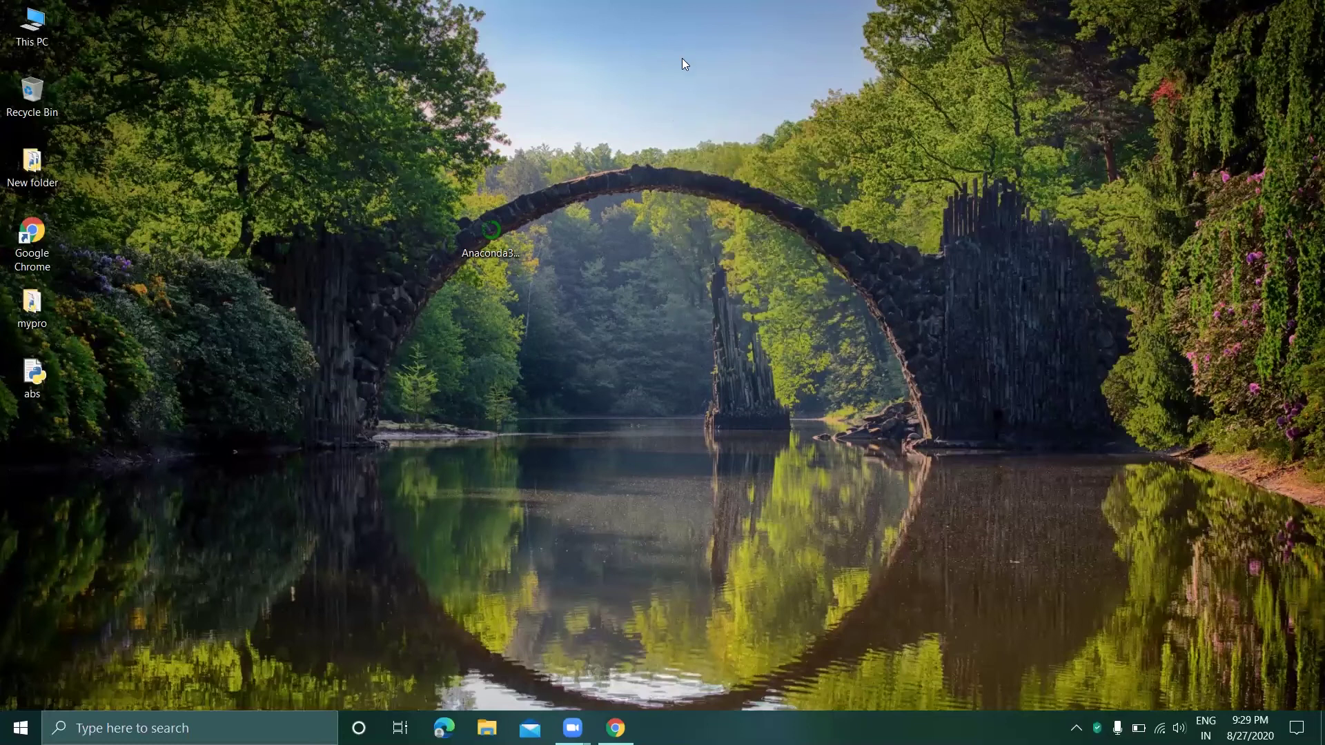
pyautogui.rightClick(682, 58)
pyautogui.click(708, 111)
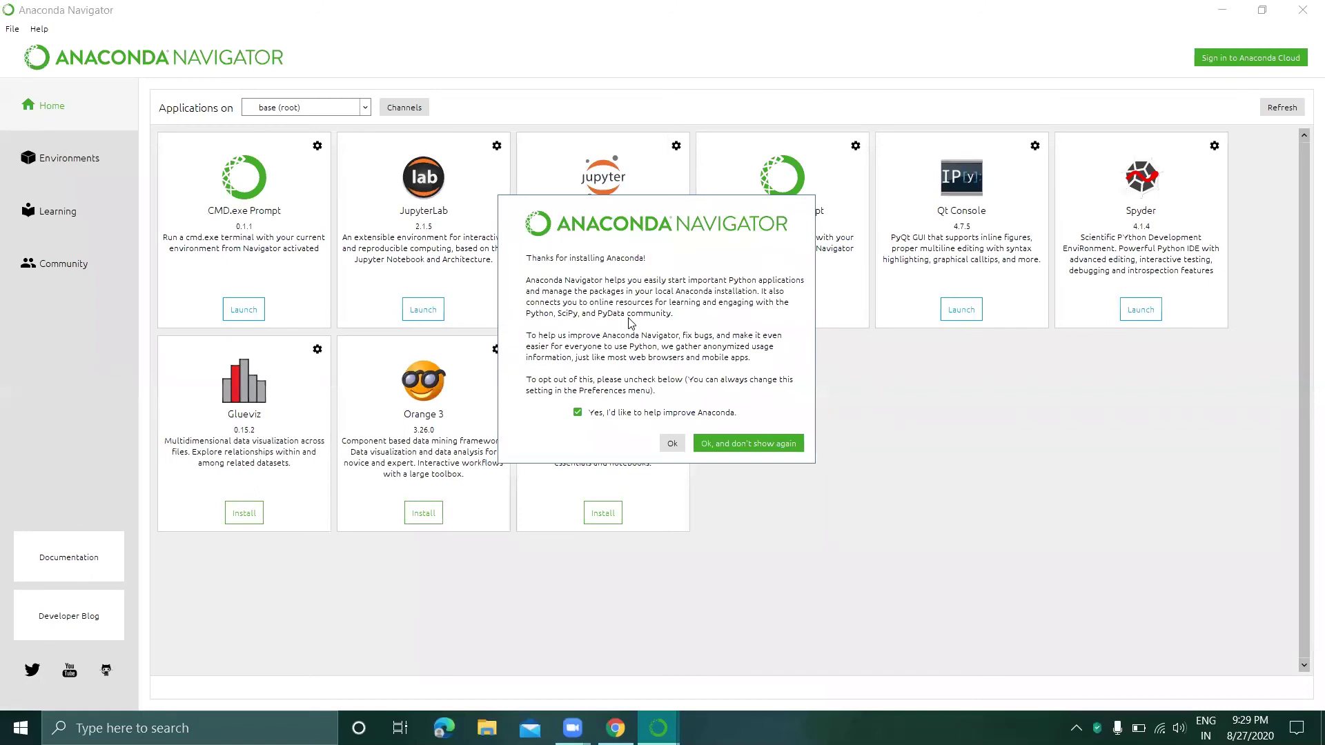
# Dismiss the welcome message to launch Jupyter Notebook from Anaconda Navigator, and create a new Python 3 notebook.
pyautogui.click(670, 443)
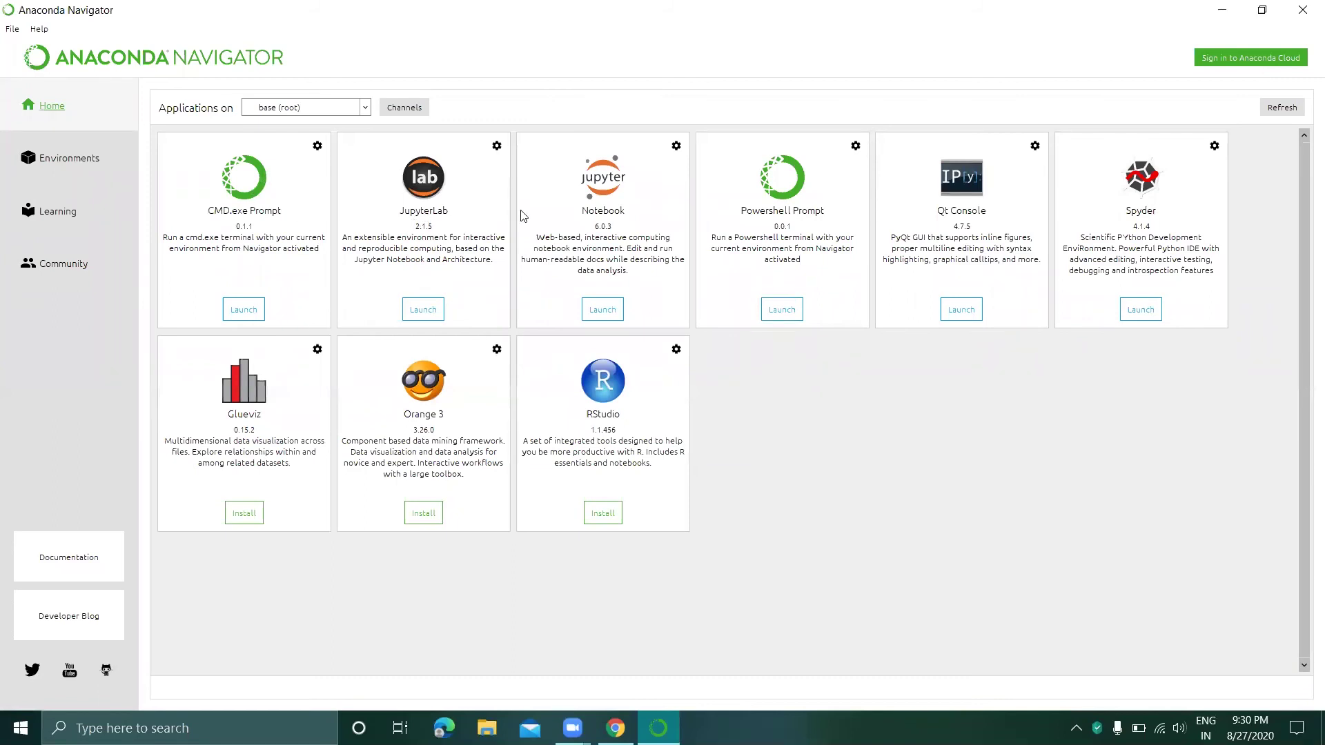
pyautogui.click(603, 312)
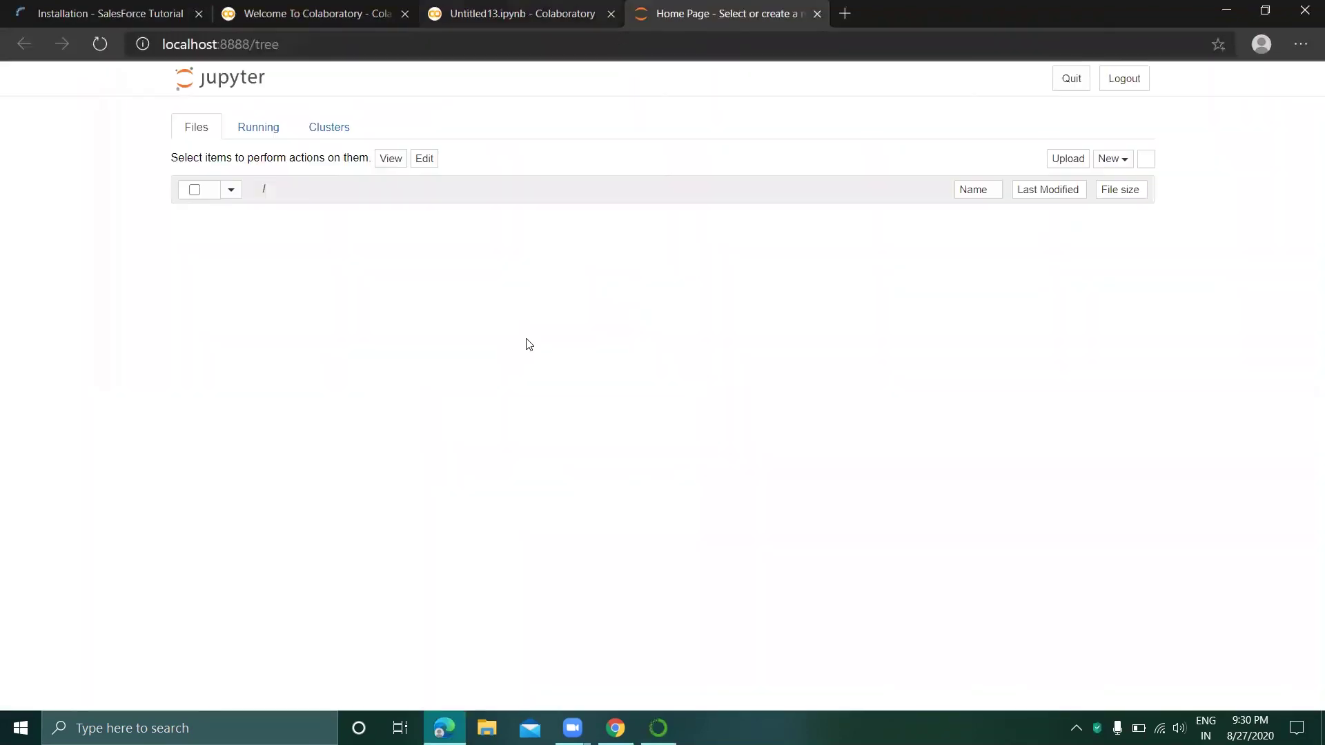
pyautogui.click(1110, 160)
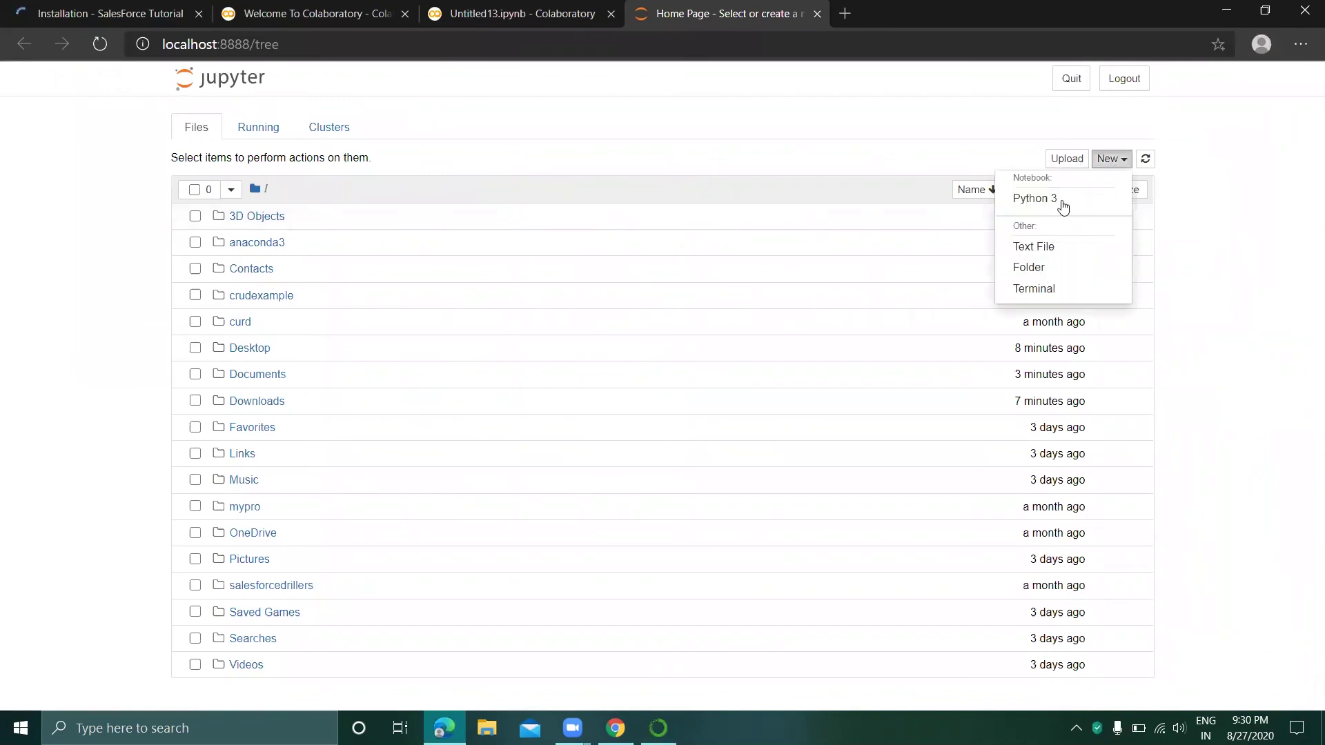
pyautogui.click(1034, 198)
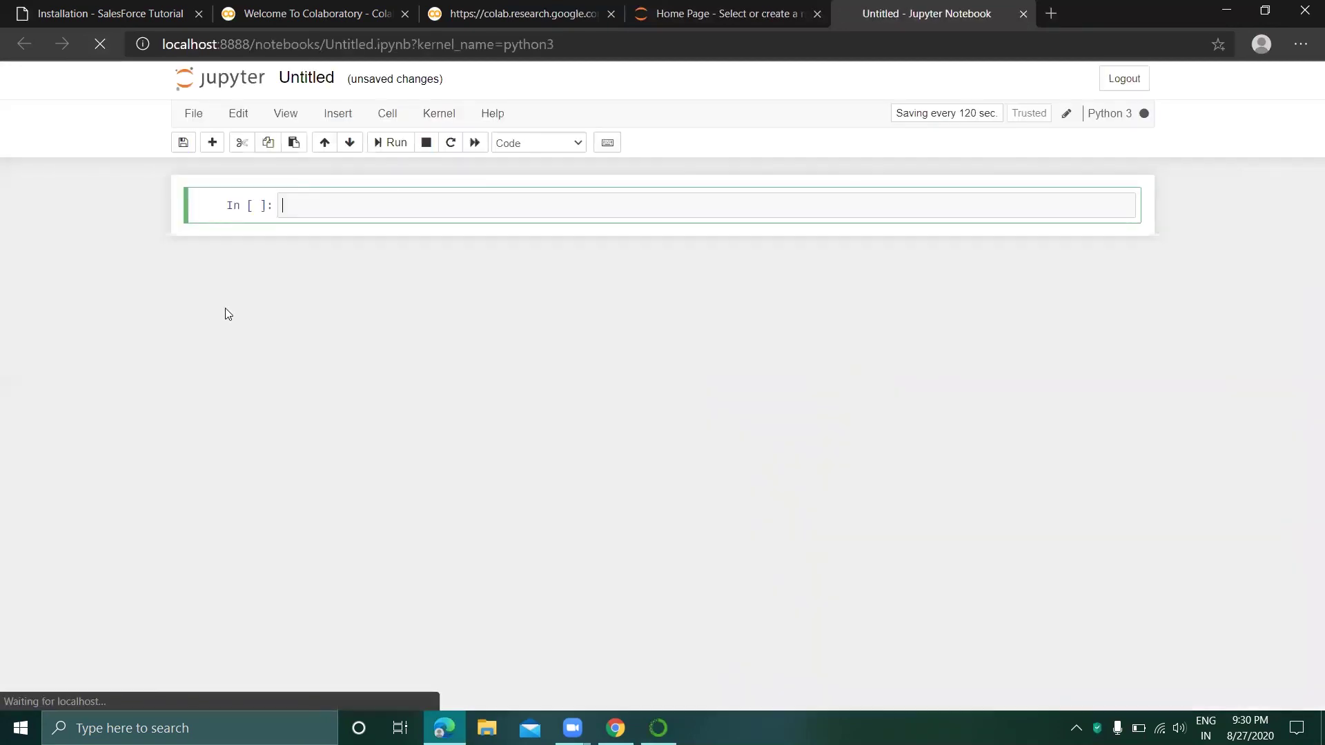
# Write print("Hello") in the notebook's first cell, run it and highlight its output.
pyautogui.write('print')
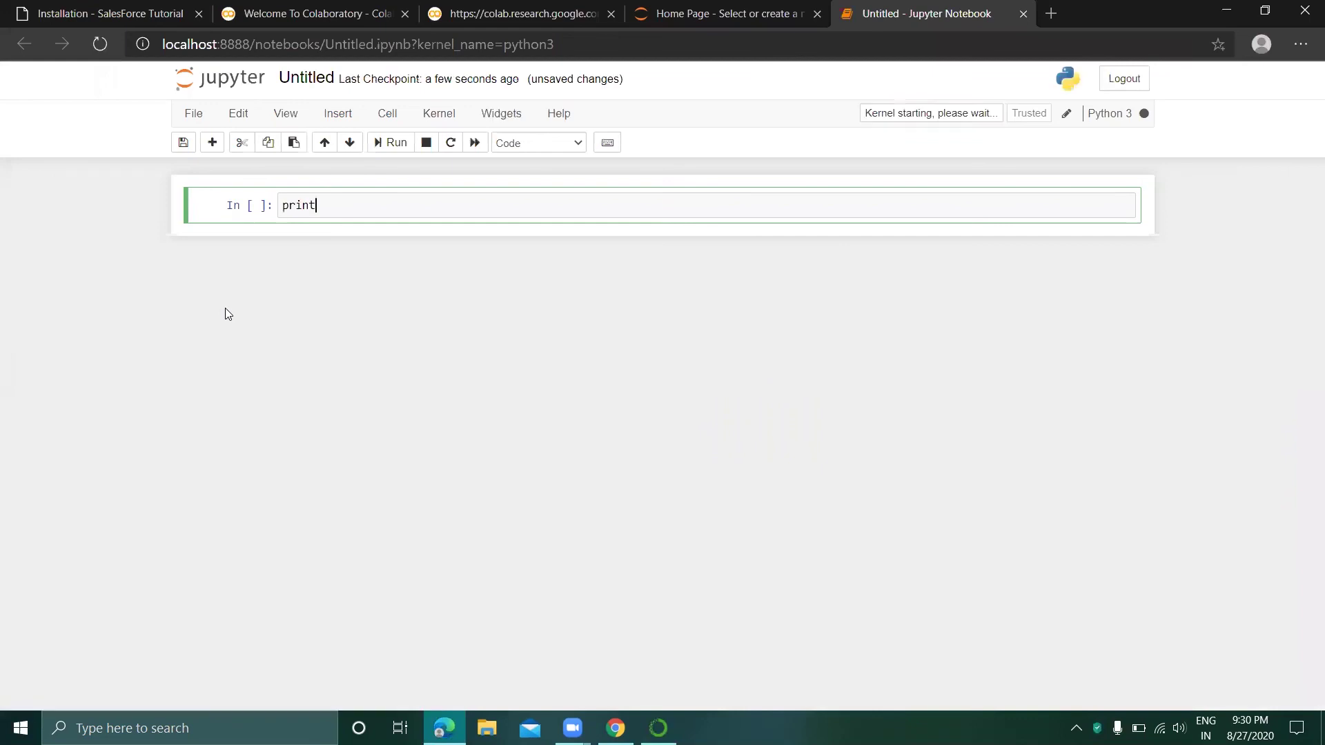
pyautogui.write('("")')
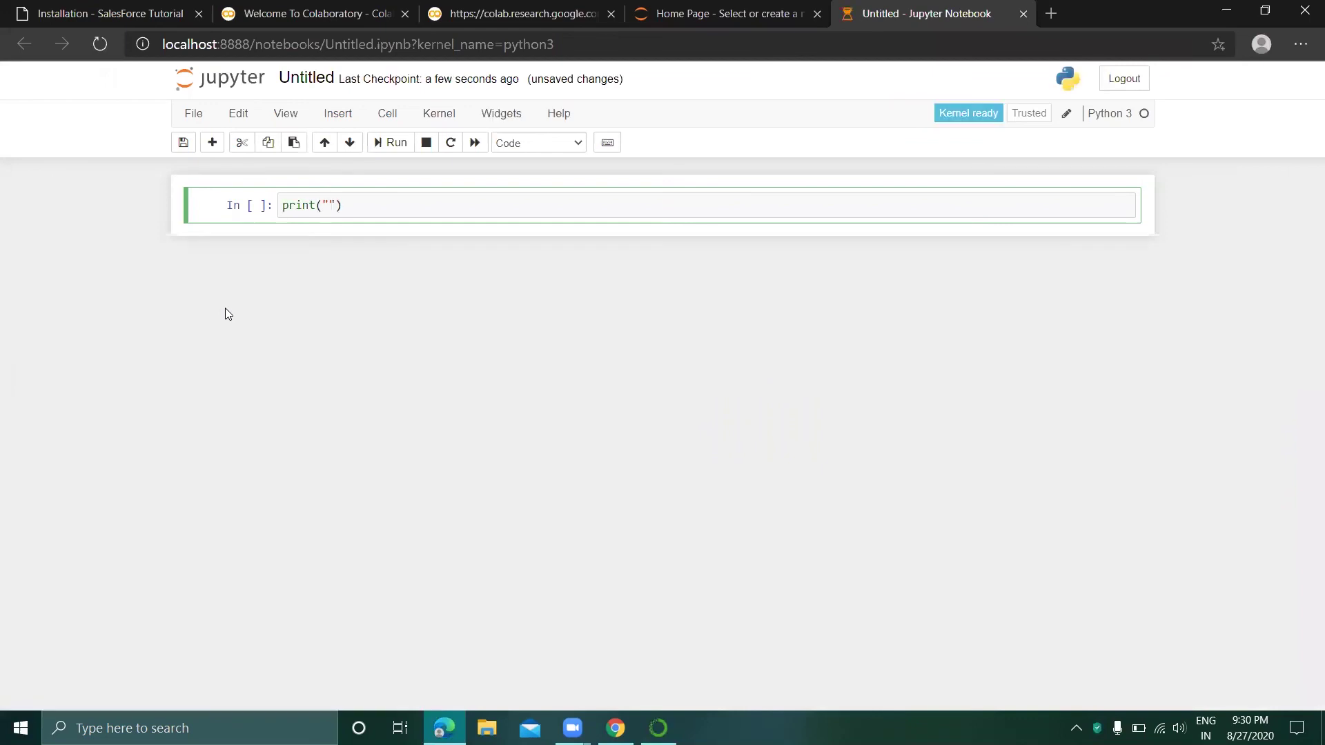
pyautogui.write('Hello')
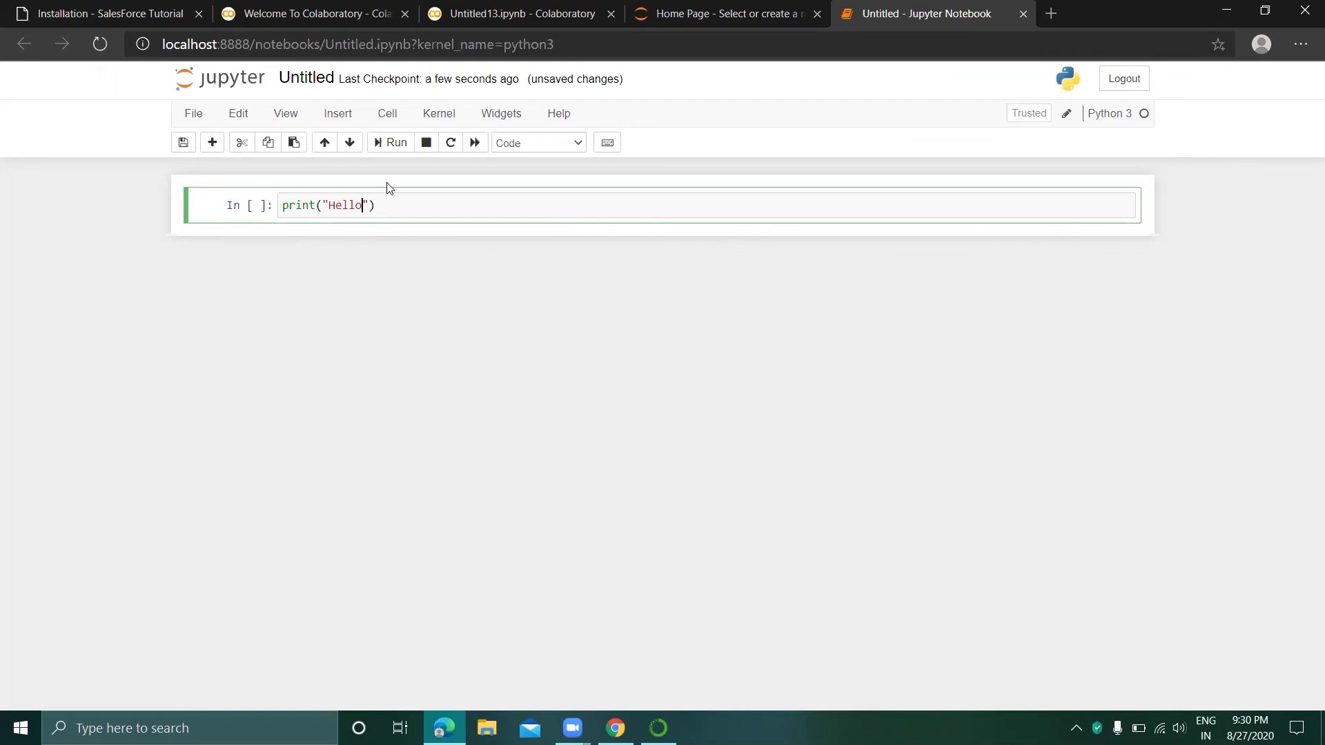
pyautogui.click(386, 142)
pyautogui.tripleClick(241, 202)
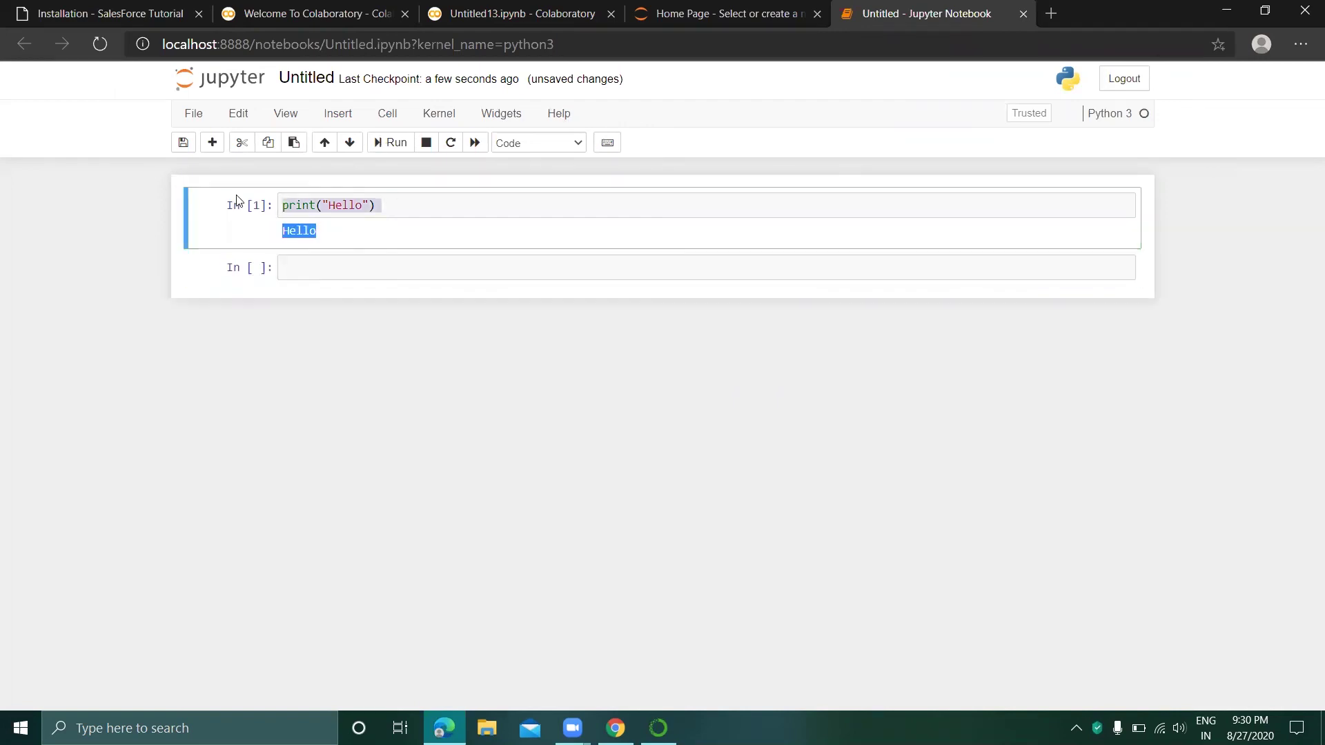
pyautogui.click(329, 237)
pyautogui.moveTo(303, 230); pyautogui.dragTo(790, 309)
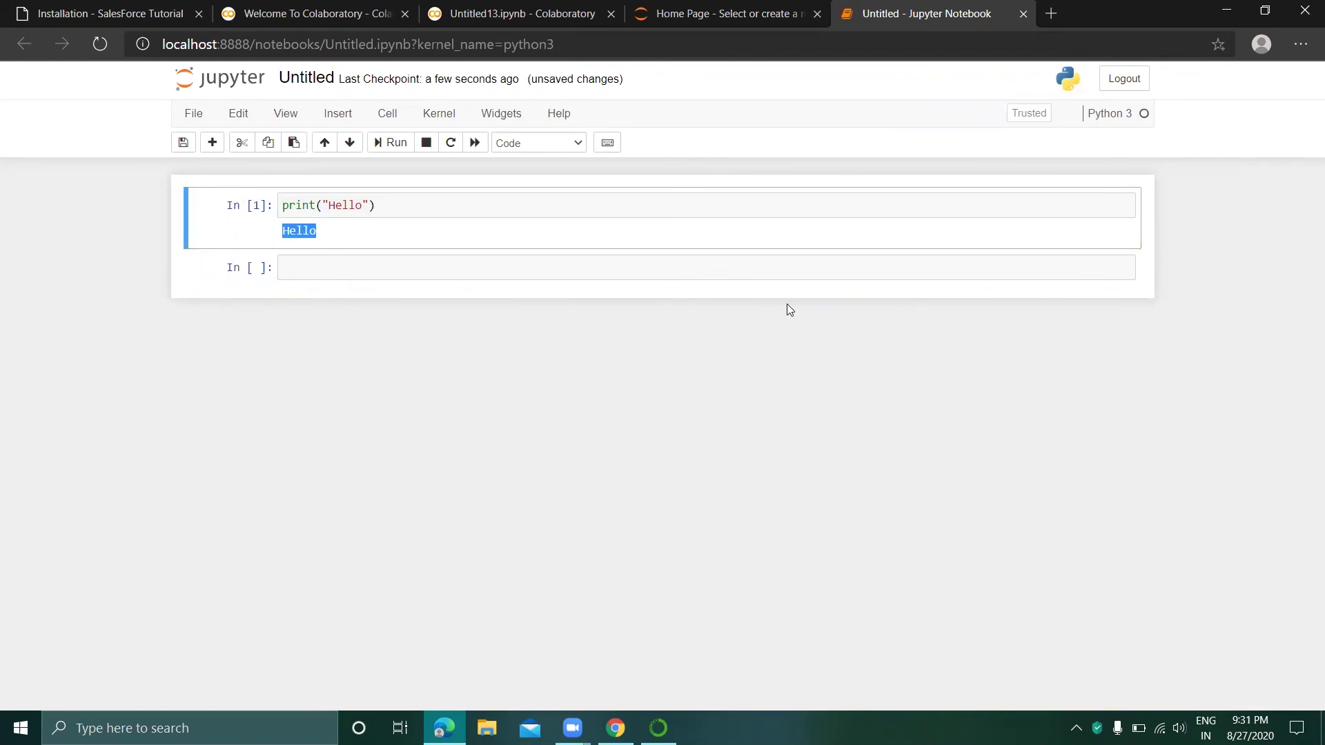